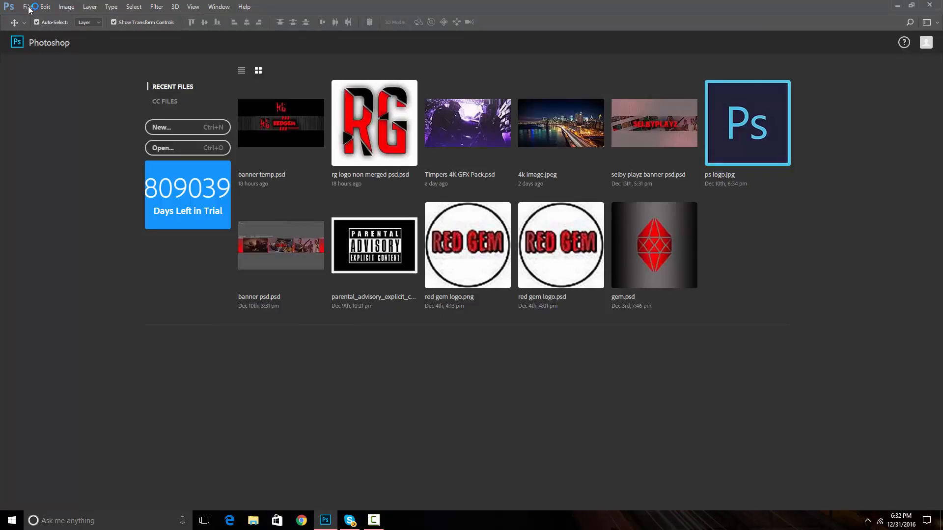
Create a new 1920 x 1080 px document from the HDTV 1080p preset
{"action": "left_click", "coordinate": [183, 126]}
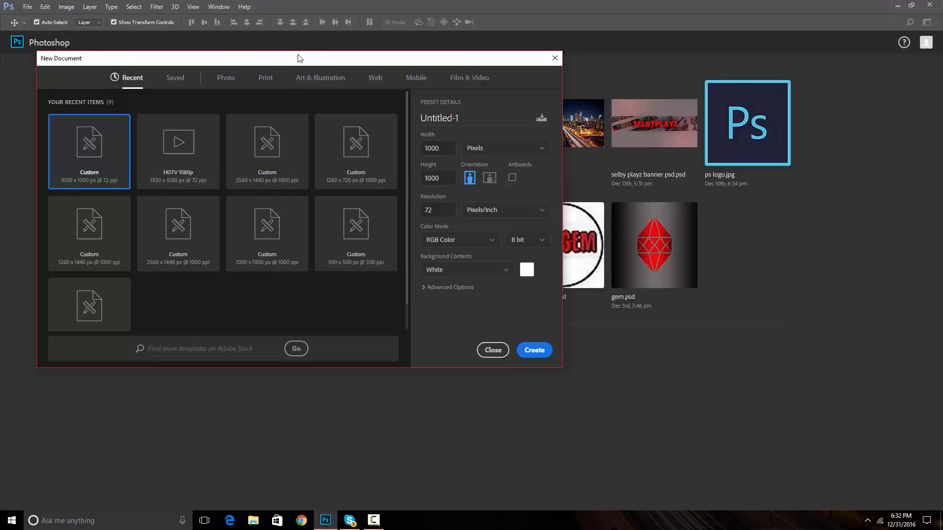
{"action": "left_click_drag", "start_coordinate": [300, 58], "coordinate": [394, 59]}
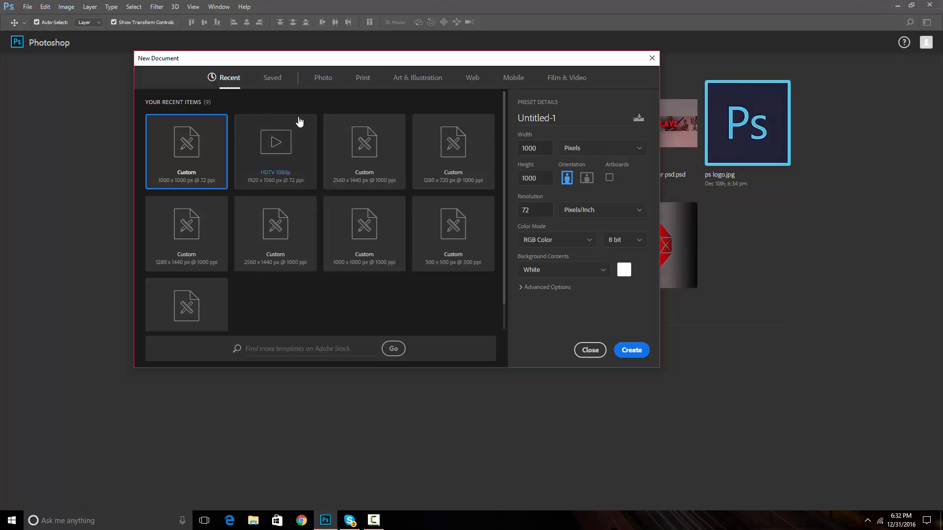
{"action": "left_click", "coordinate": [269, 185]}
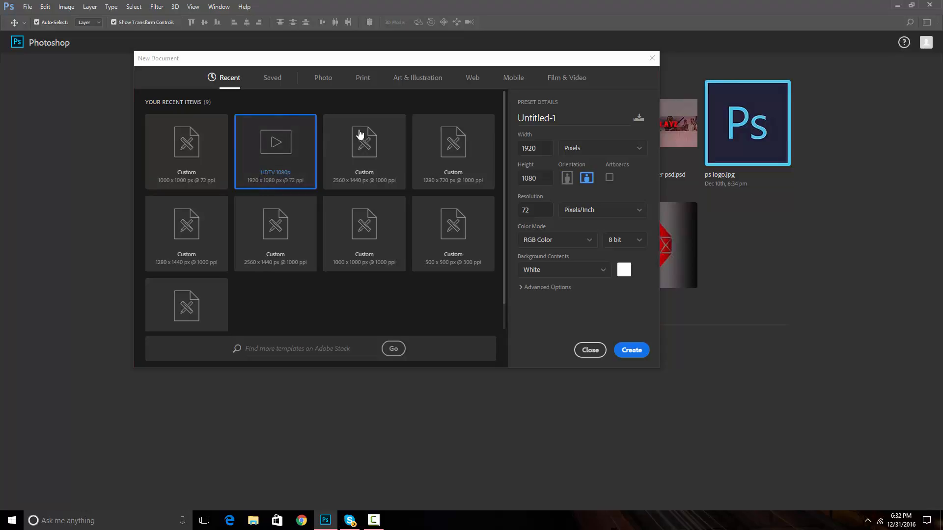
{"action": "left_click", "coordinate": [542, 144]}
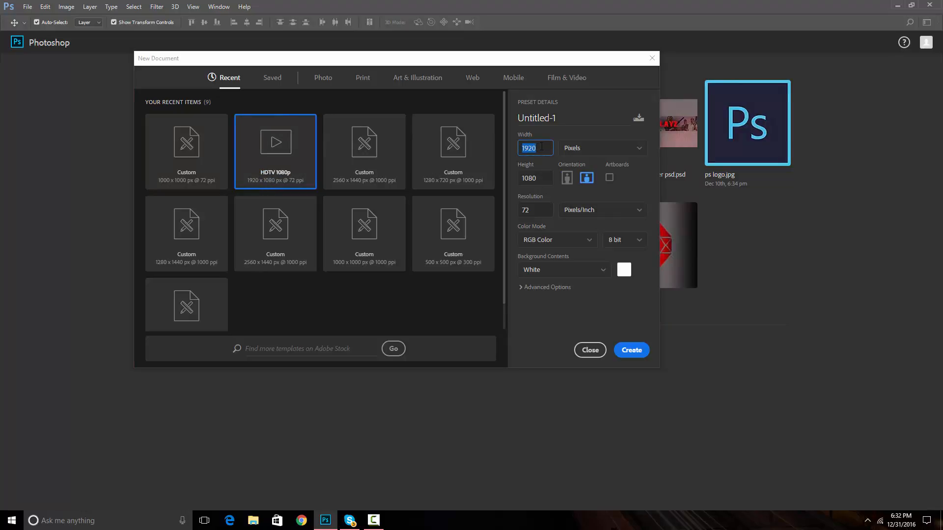
{"action": "double_click", "coordinate": [541, 149]}
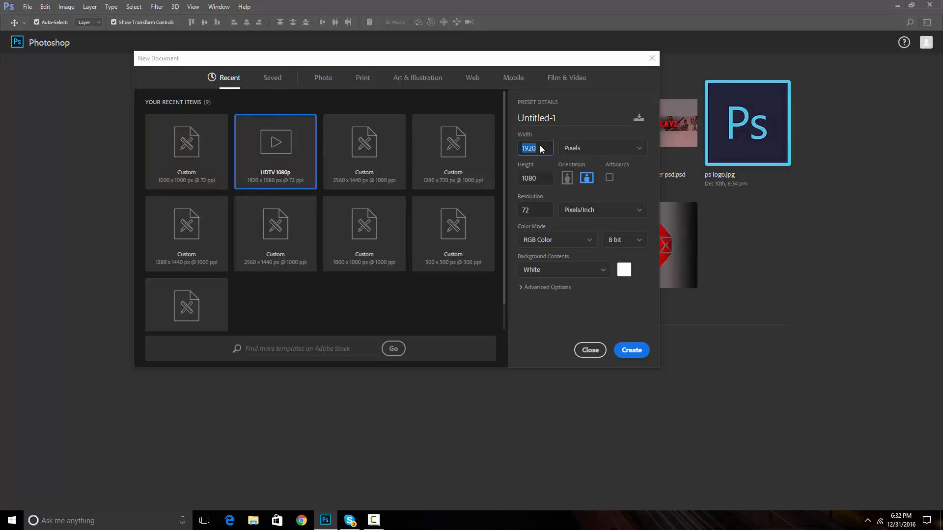
{"action": "double_click", "coordinate": [539, 181]}
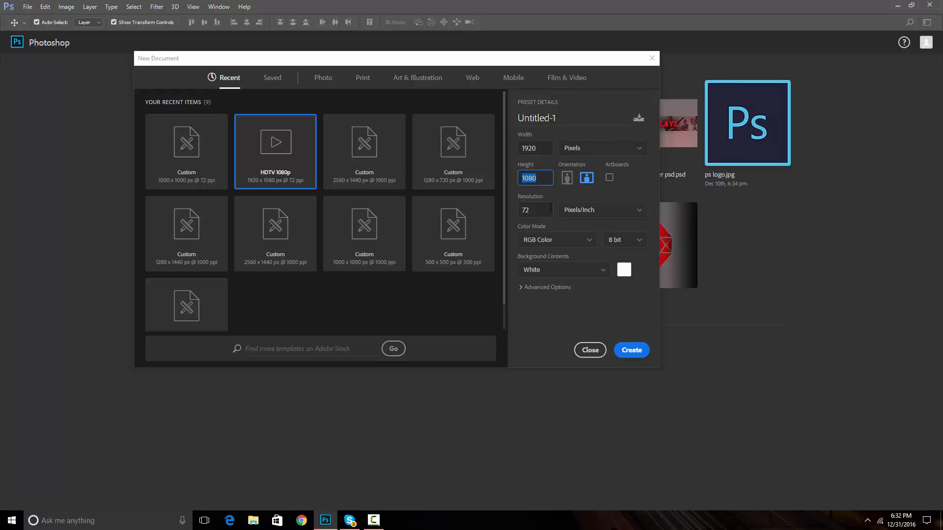
{"action": "left_click", "coordinate": [633, 350]}
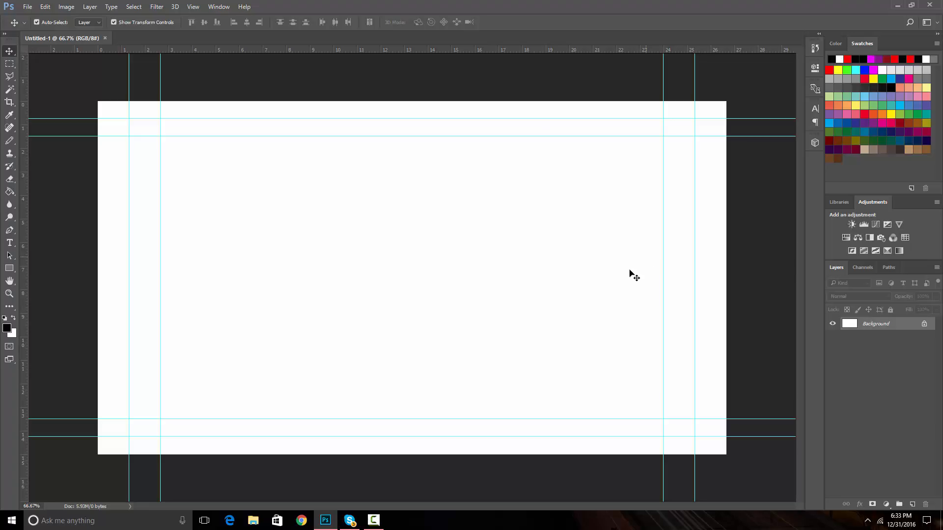
Switch to Chrome and search Google for ocverwatch hd picture
{"action": "left_click", "coordinate": [302, 521]}
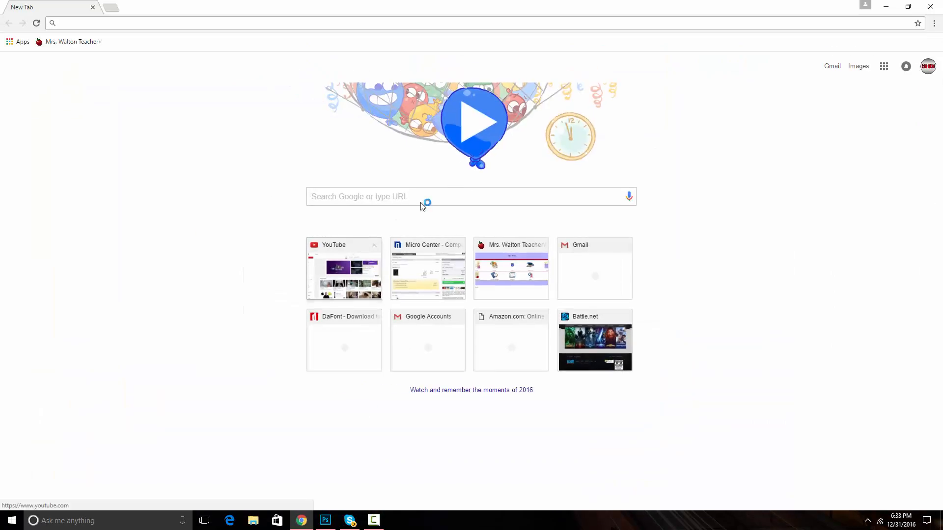
{"action": "left_click", "coordinate": [462, 197]}
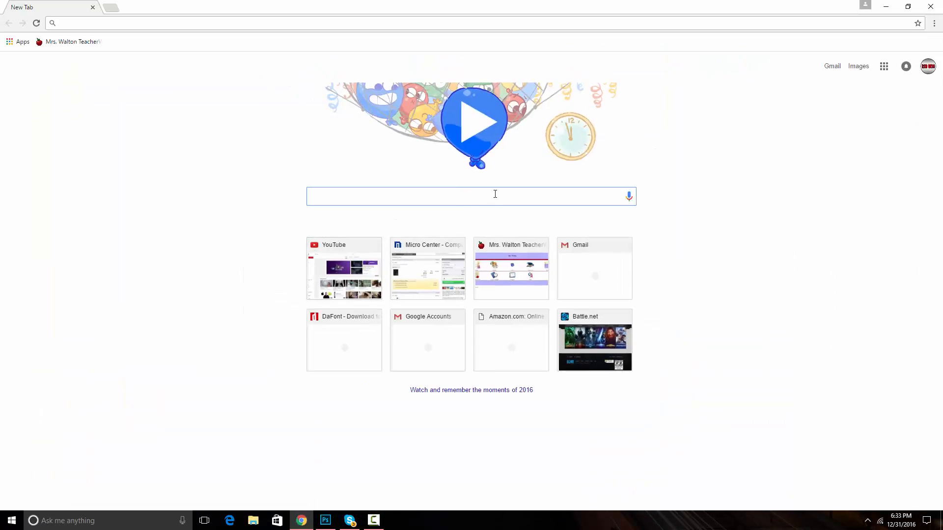
{"action": "type", "text": "ocver"}
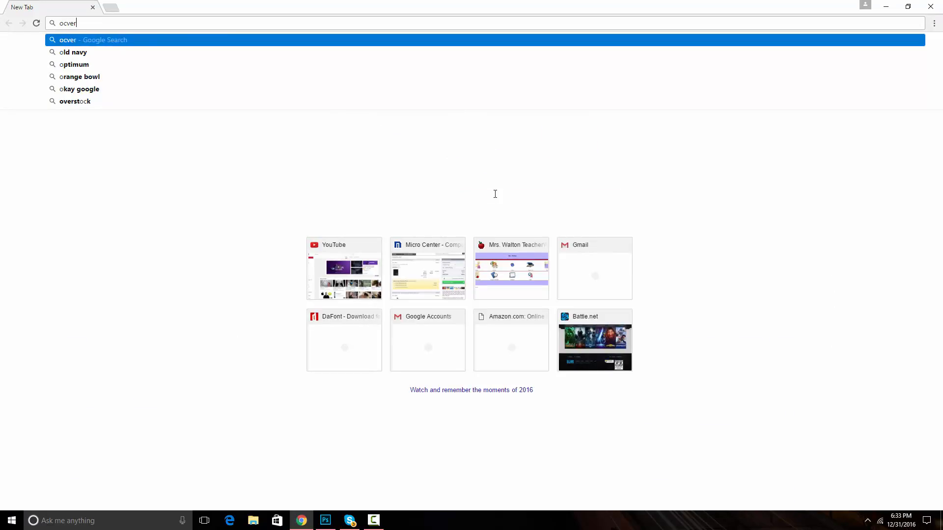
{"action": "type", "text": "watch hd"}
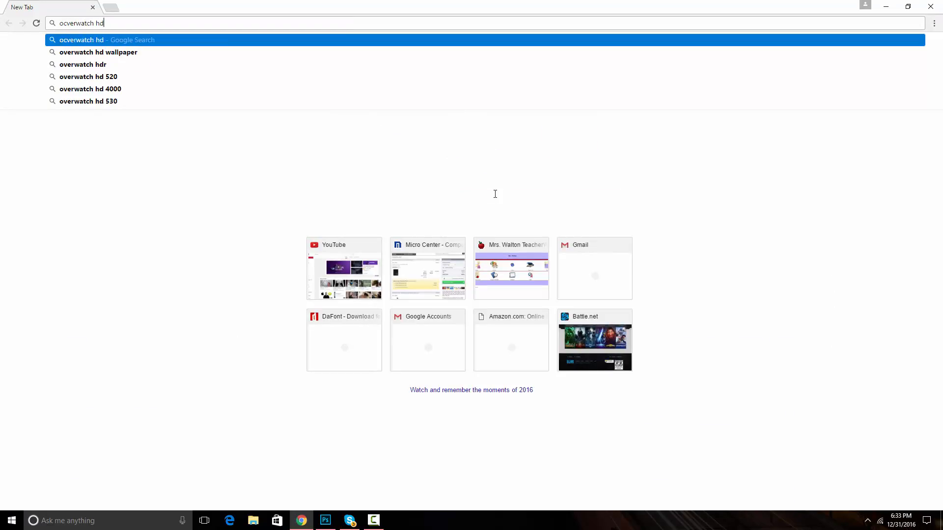
{"action": "type", "text": " pictuire"}
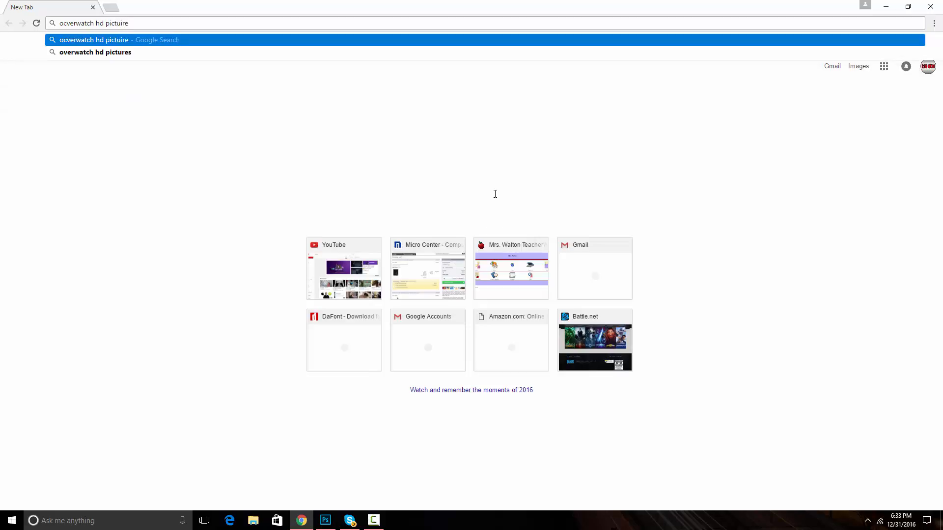
{"action": "key", "text": "Left"}
{"action": "key", "text": "Left"}
{"action": "key", "text": "Left"}
{"action": "key", "text": "BackSpace"}
{"action": "key", "text": "Return"}
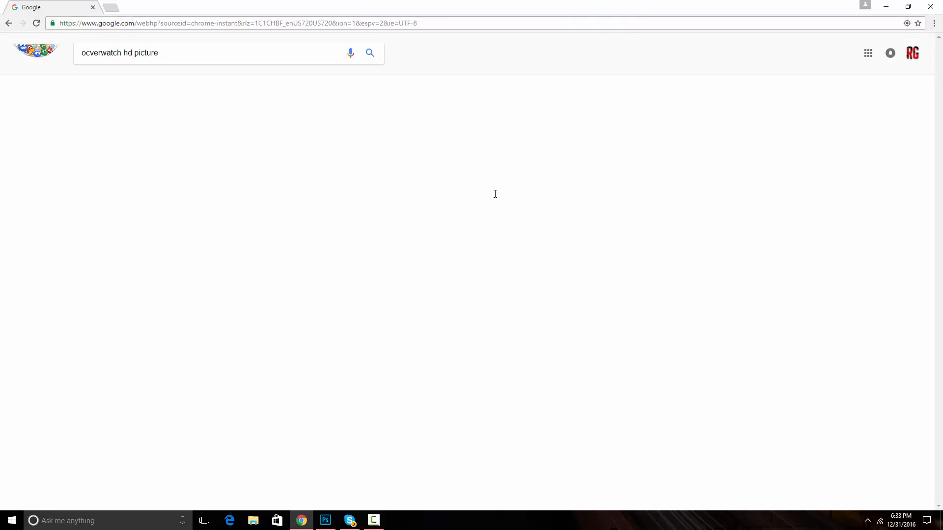
Switch to image results, browse the pictures and open the Tracer close-up image preview
{"action": "left_click", "coordinate": [167, 127]}
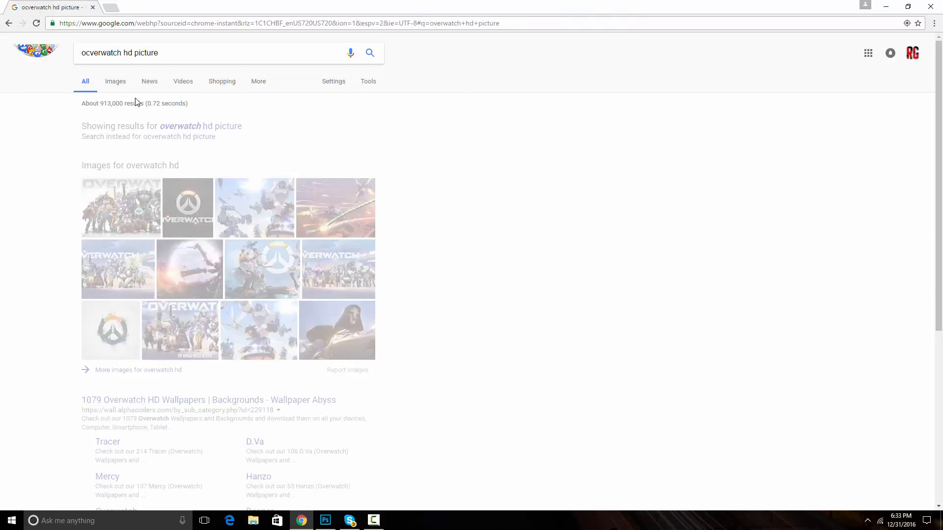
{"action": "left_click", "coordinate": [112, 84]}
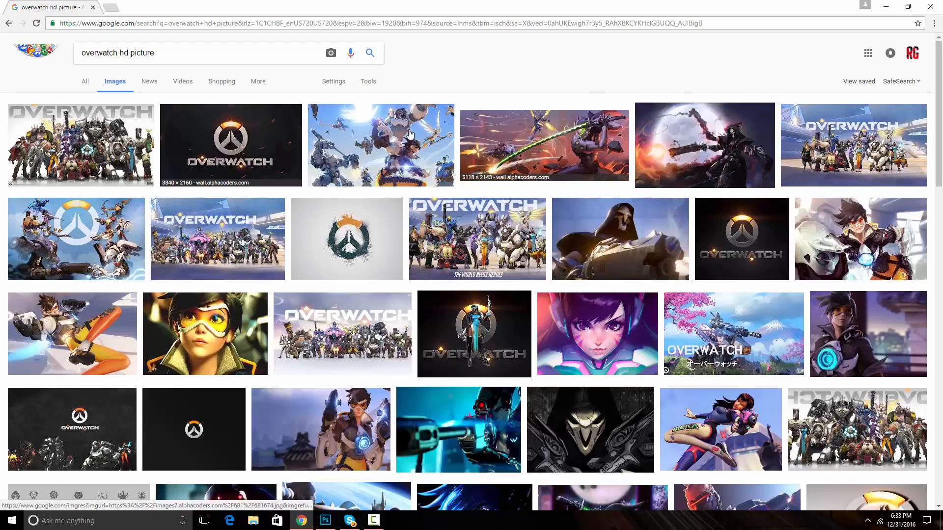
{"action": "left_click", "coordinate": [278, 146]}
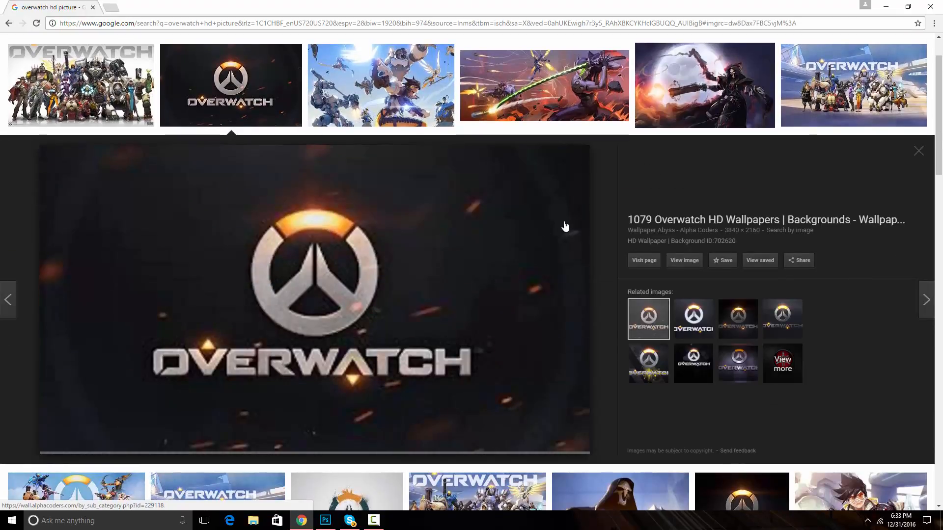
{"action": "scroll", "coordinate": [538, 208], "scroll_direction": "down", "scroll_amount": 10}
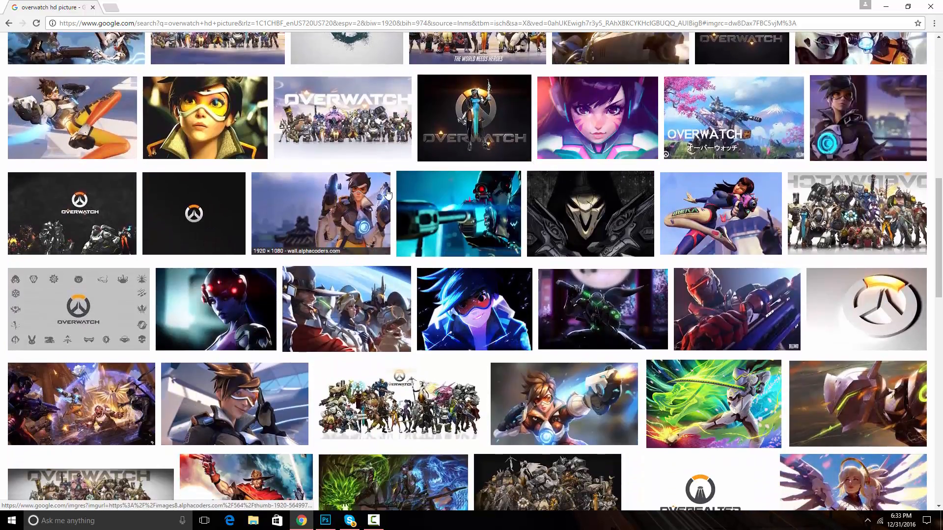
{"action": "scroll", "coordinate": [593, 251], "scroll_direction": "up", "scroll_amount": 5}
{"action": "scroll", "coordinate": [592, 251], "scroll_direction": "up", "scroll_amount": 2}
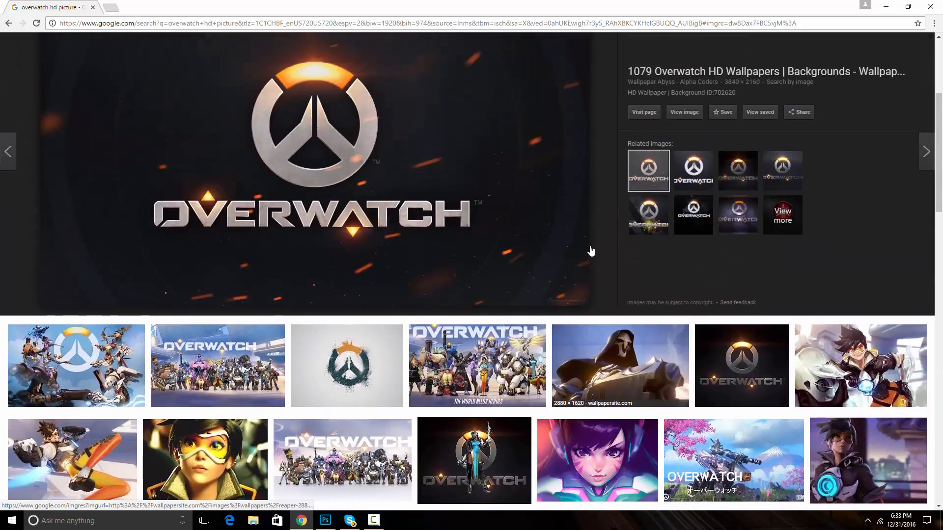
{"action": "scroll", "coordinate": [591, 251], "scroll_direction": "down", "scroll_amount": 5}
{"action": "scroll", "coordinate": [589, 251], "scroll_direction": "up", "scroll_amount": 9}
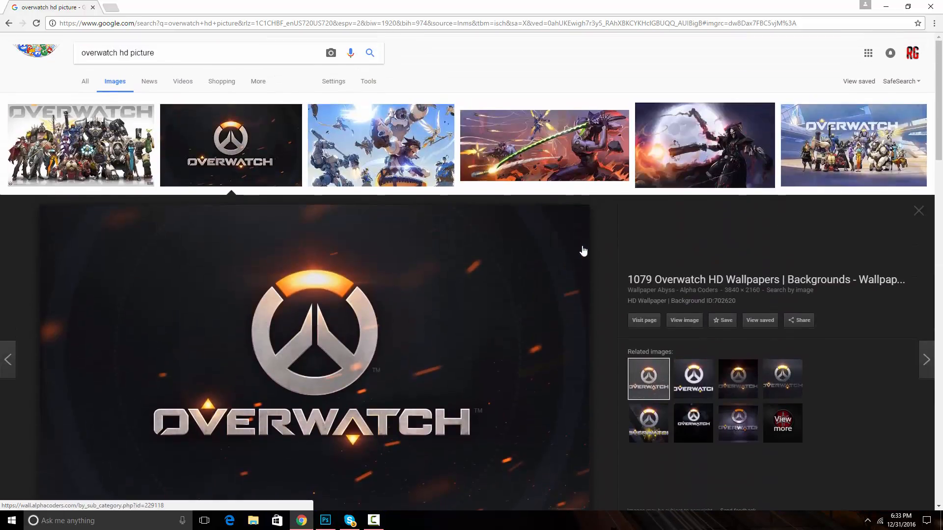
{"action": "scroll", "coordinate": [377, 179], "scroll_direction": "down", "scroll_amount": 8}
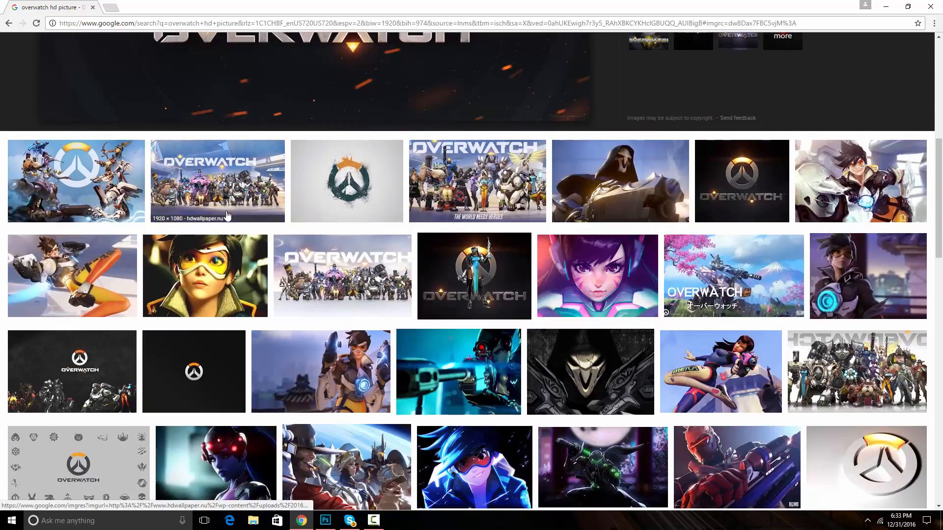
{"action": "left_click", "coordinate": [231, 270]}
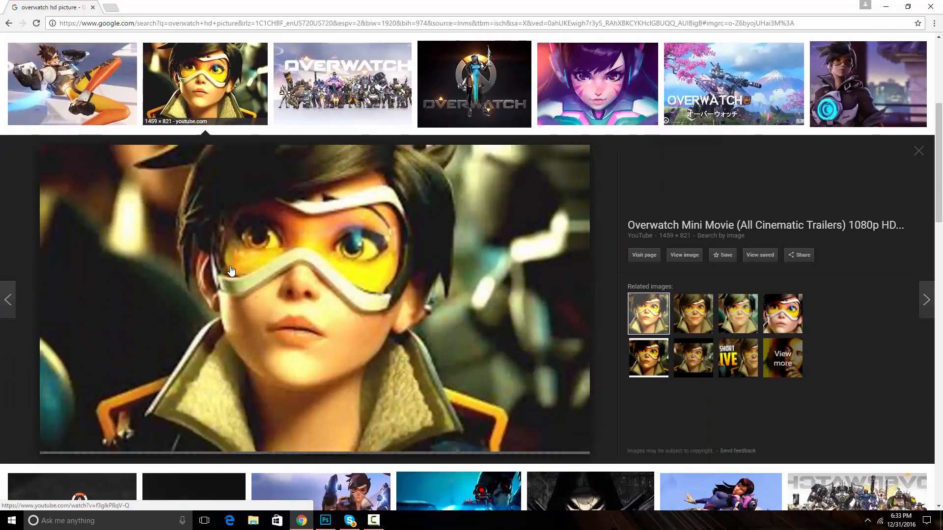
Save the Tracer image as maxresdefault in the Pictures folder
{"action": "right_click", "coordinate": [365, 281]}
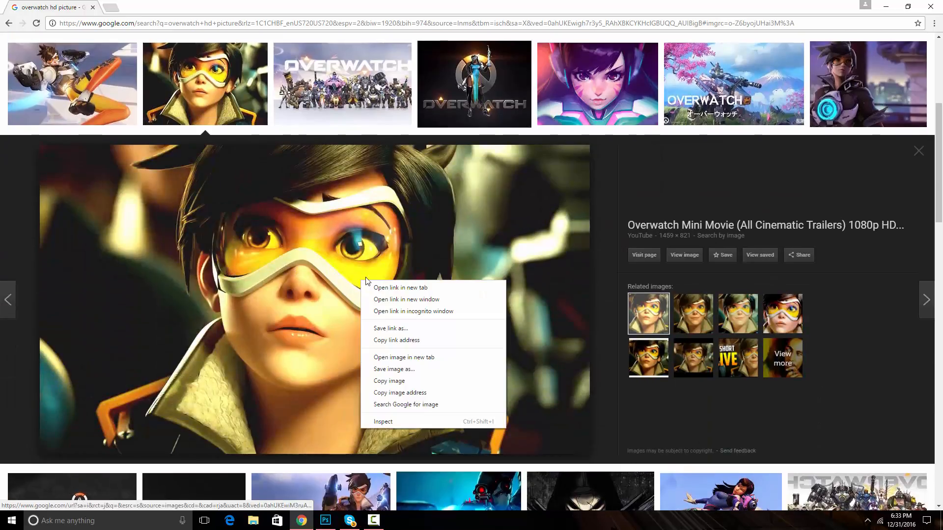
{"action": "left_click", "coordinate": [417, 372]}
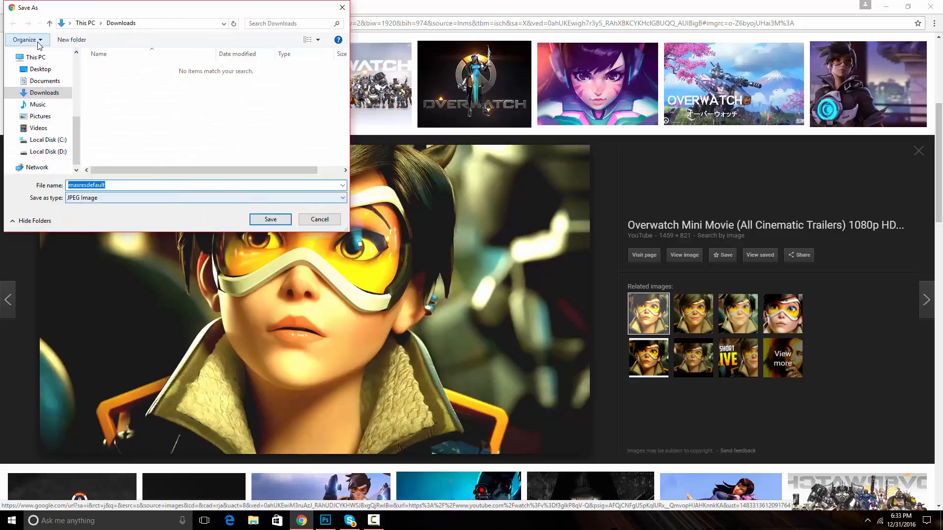
{"action": "left_click", "coordinate": [58, 120]}
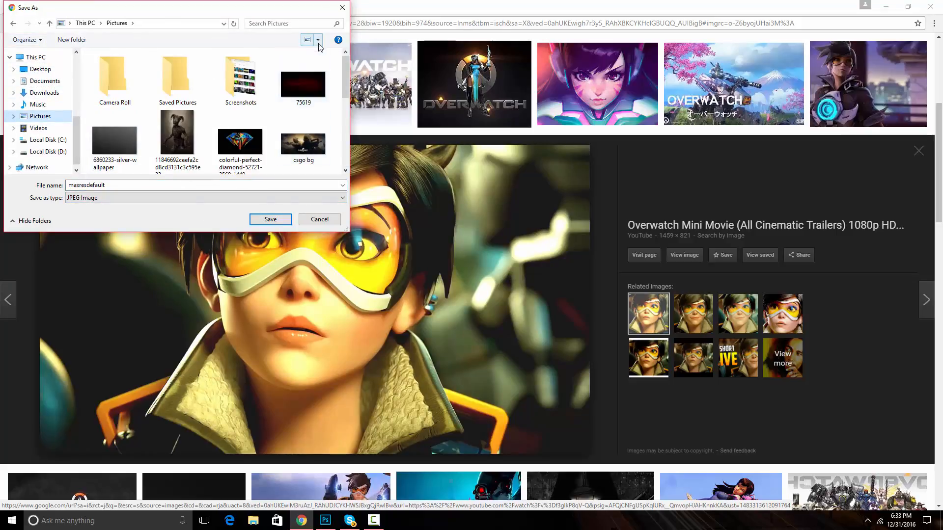
{"action": "scroll", "coordinate": [290, 73], "scroll_direction": "down", "scroll_amount": 3}
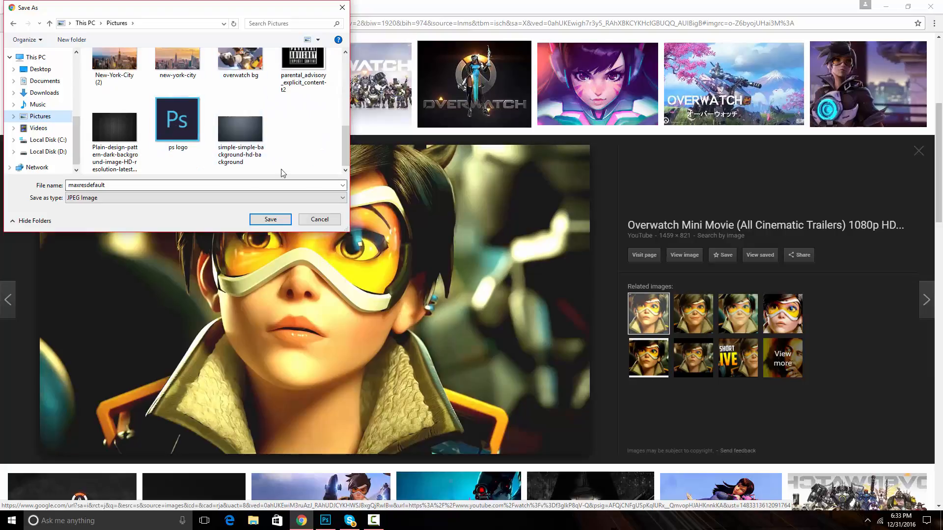
{"action": "scroll", "coordinate": [272, 154], "scroll_direction": "up", "scroll_amount": 1}
{"action": "left_click", "coordinate": [270, 219]}
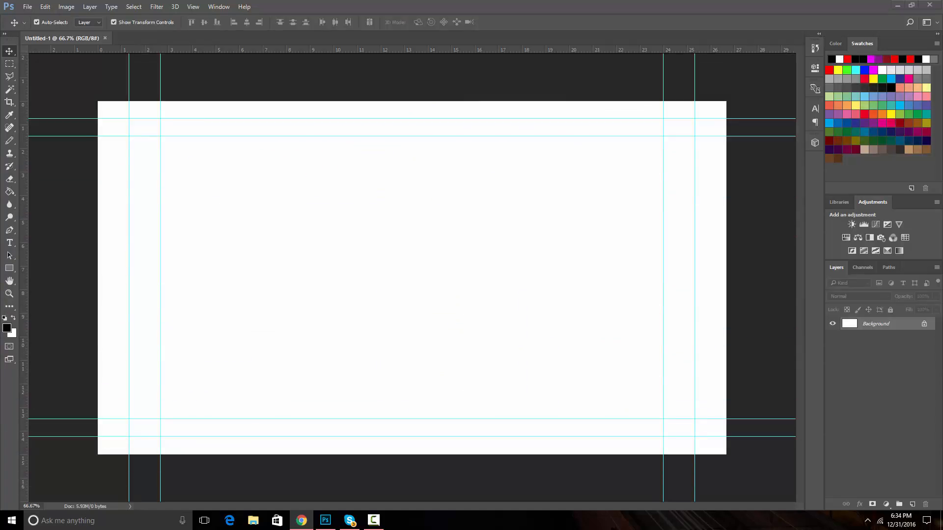
Place the saved image into the document and scale it to about 133% so it fills the canvas
{"action": "left_click_drag", "start_coordinate": [207, 278], "coordinate": [305, 250]}
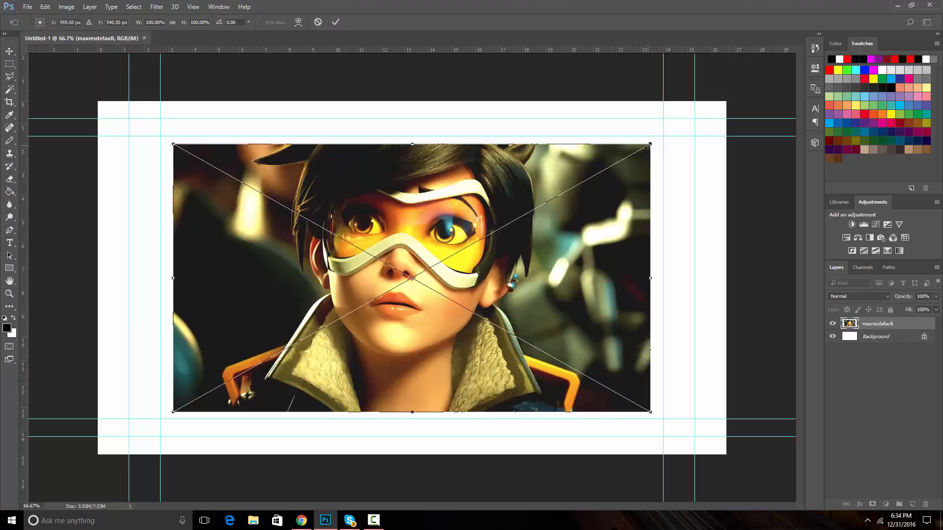
{"action": "left_click_drag", "start_coordinate": [652, 142], "coordinate": [723, 94]}
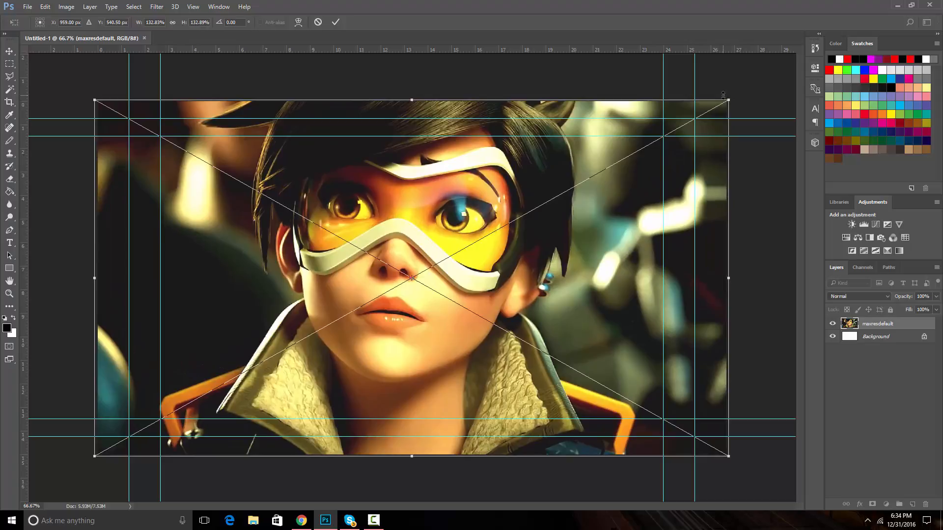
{"action": "left_click", "coordinate": [336, 22]}
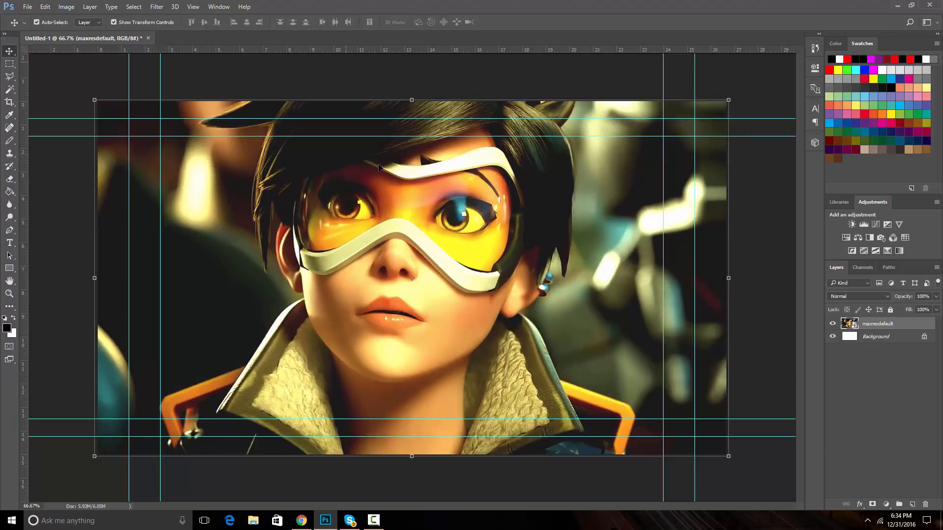
Unlock the white background layer and delete it
{"action": "left_click", "coordinate": [898, 337]}
{"action": "left_click", "coordinate": [923, 337]}
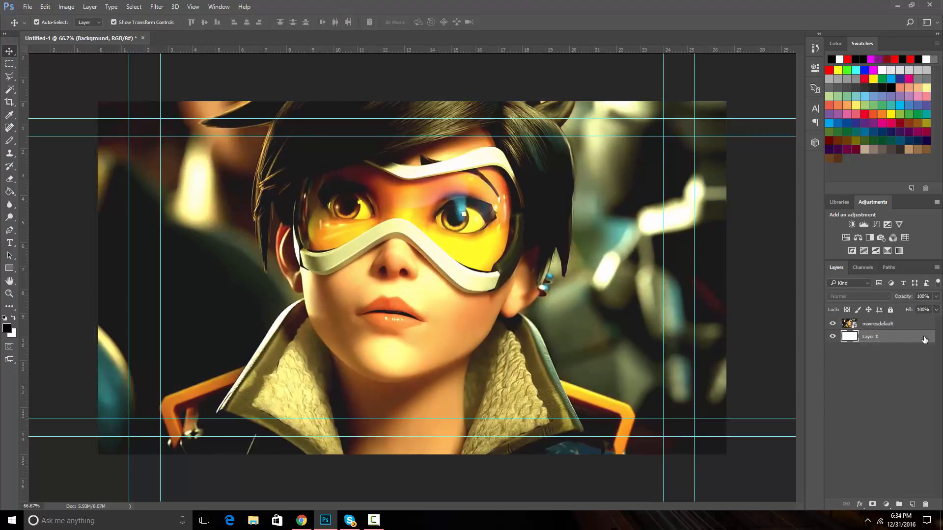
{"action": "left_click", "coordinate": [925, 505]}
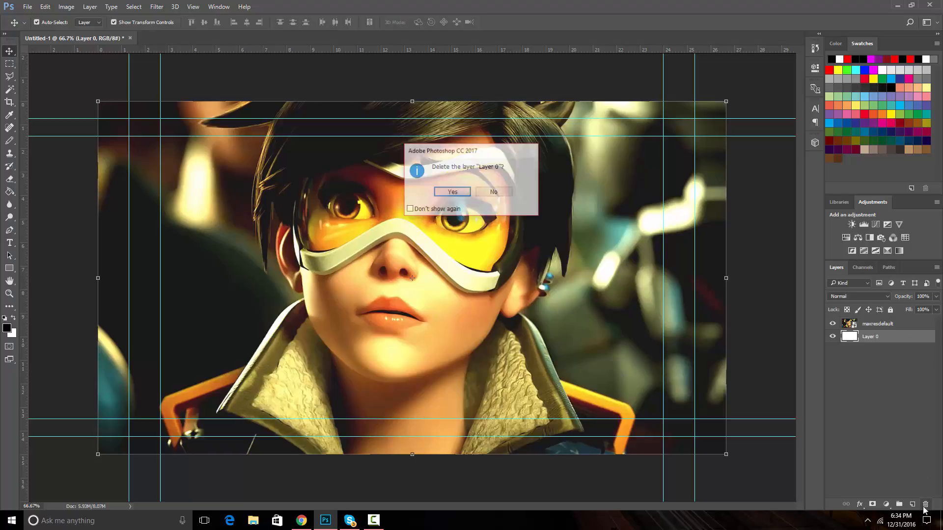
{"action": "left_click", "coordinate": [447, 194]}
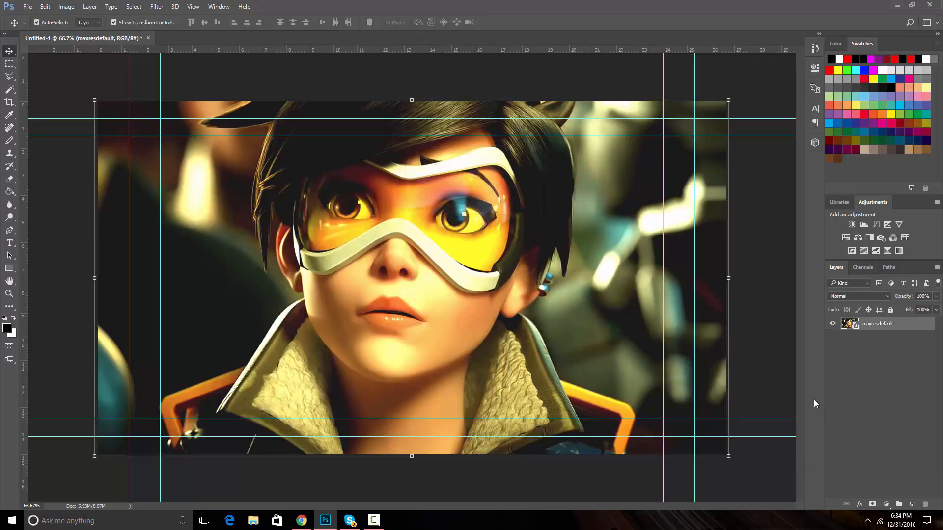
Add a red BigNoodleTitling text layer reading HOW TO MAKE A YOUTUBE THUMBNAIL across the upper part of the image
{"action": "key", "text": "ctrl+t"}
{"action": "left_click", "coordinate": [335, 22]}
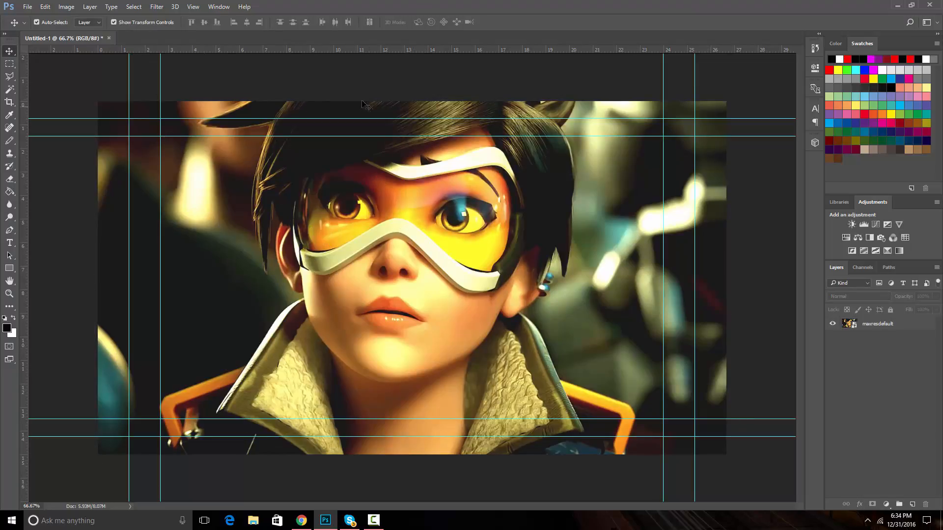
{"action": "left_click", "coordinate": [10, 243]}
{"action": "left_click", "coordinate": [422, 225]}
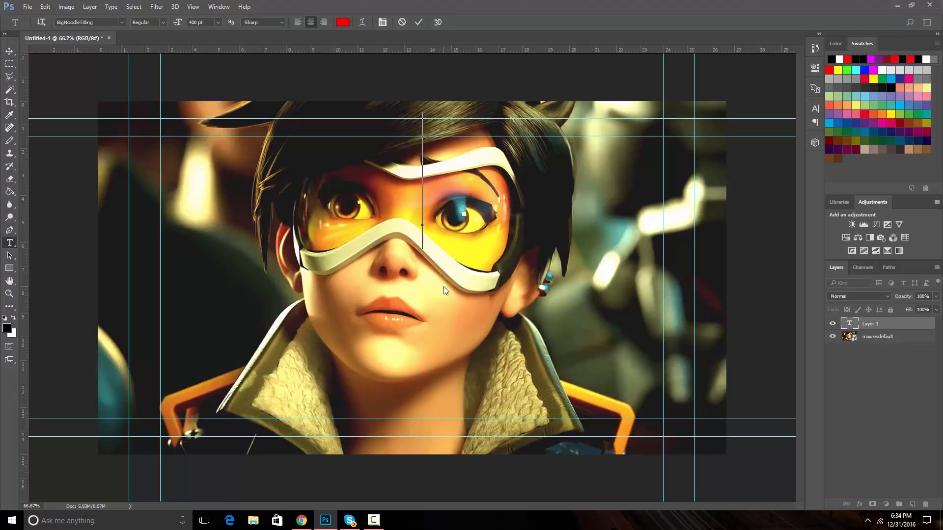
{"action": "type", "text": "HOW T"}
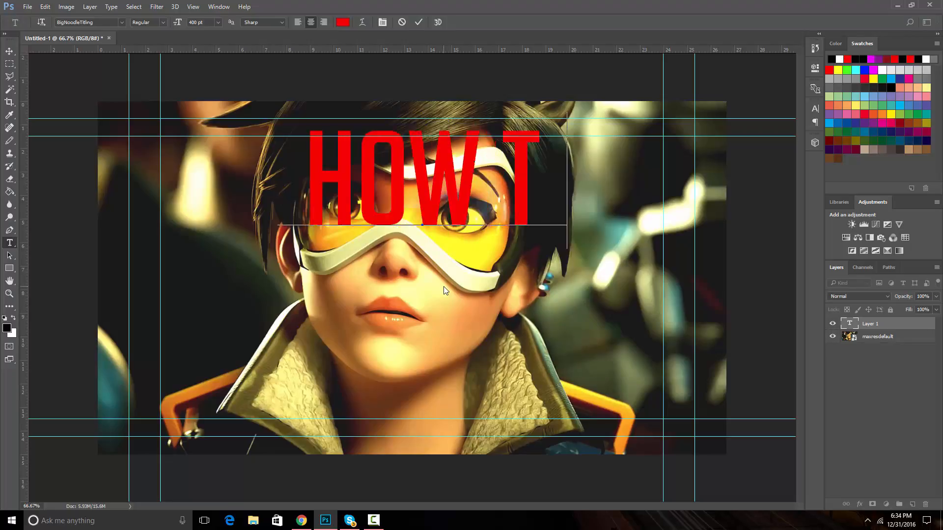
{"action": "type", "text": "O MAKE A"}
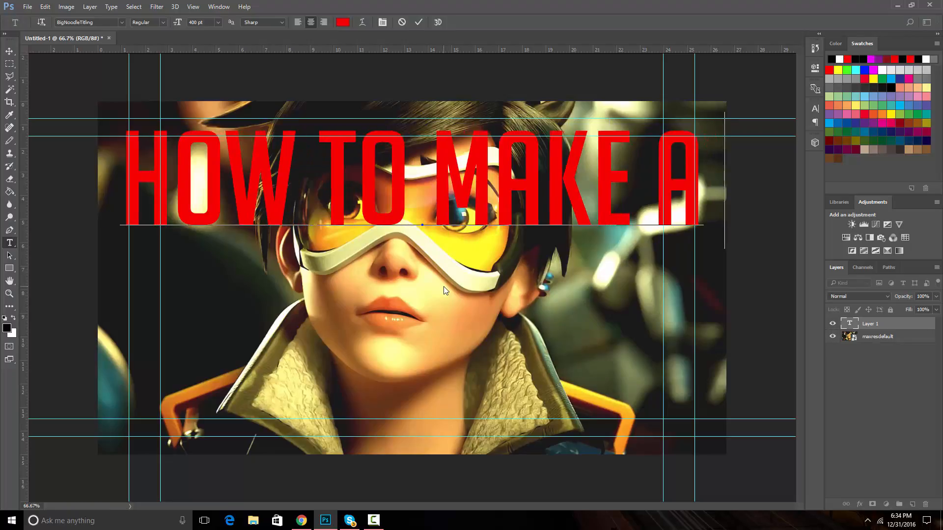
{"action": "type", "text": " YOUT"}
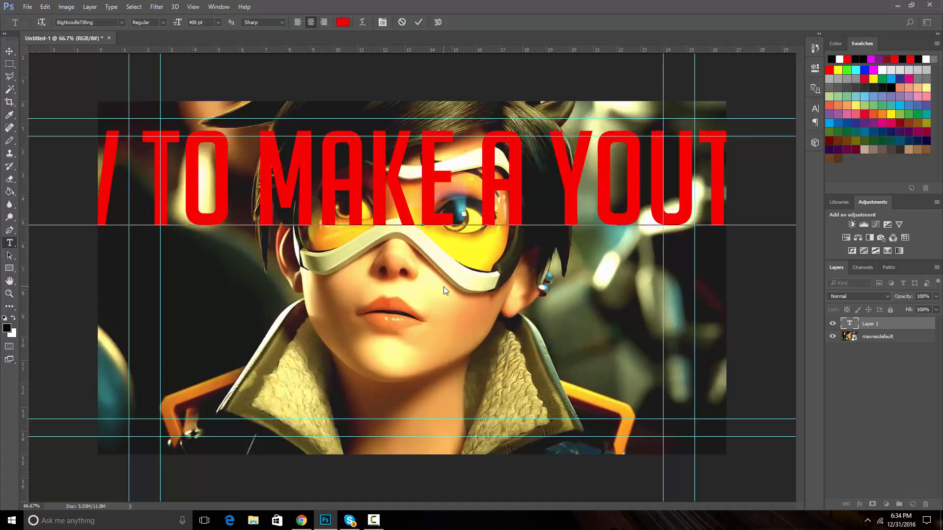
{"action": "type", "text": "UB"}
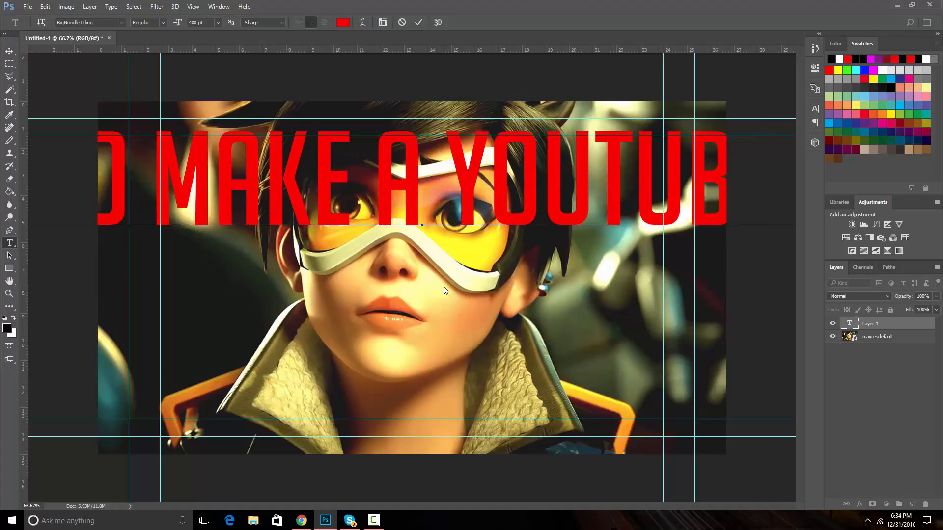
{"action": "type", "text": "E T"}
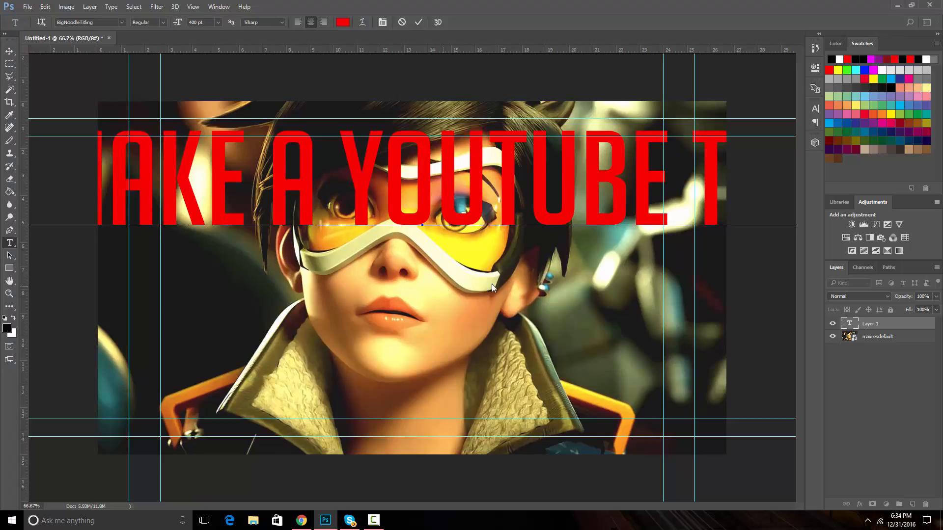
Reduce the title's font size to 250 pt and commit the text
{"action": "left_click_drag", "start_coordinate": [774, 202], "coordinate": [30, 197]}
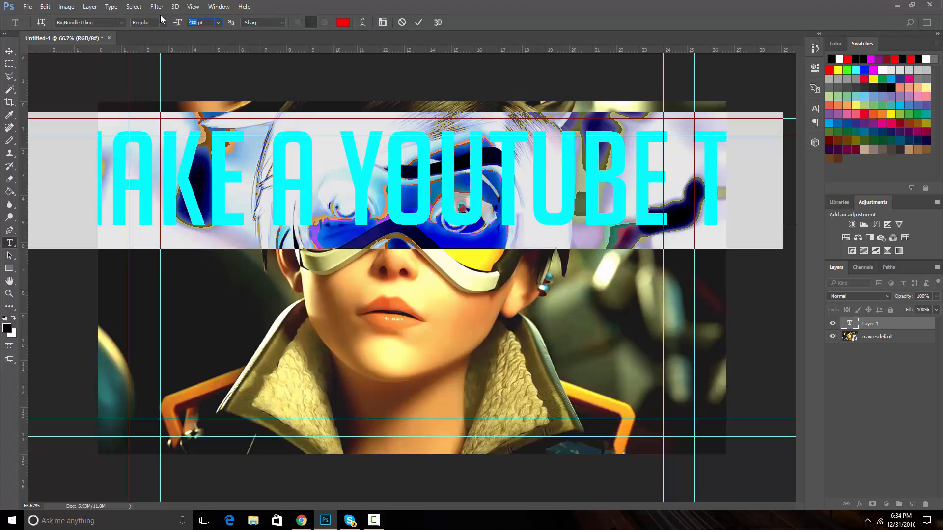
{"action": "type", "text": "20"}
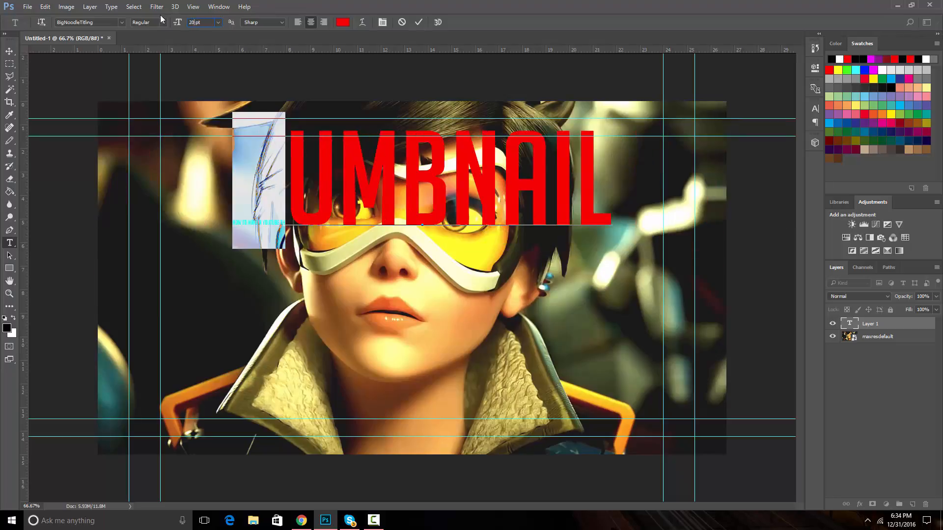
{"action": "key", "text": "BackSpace"}
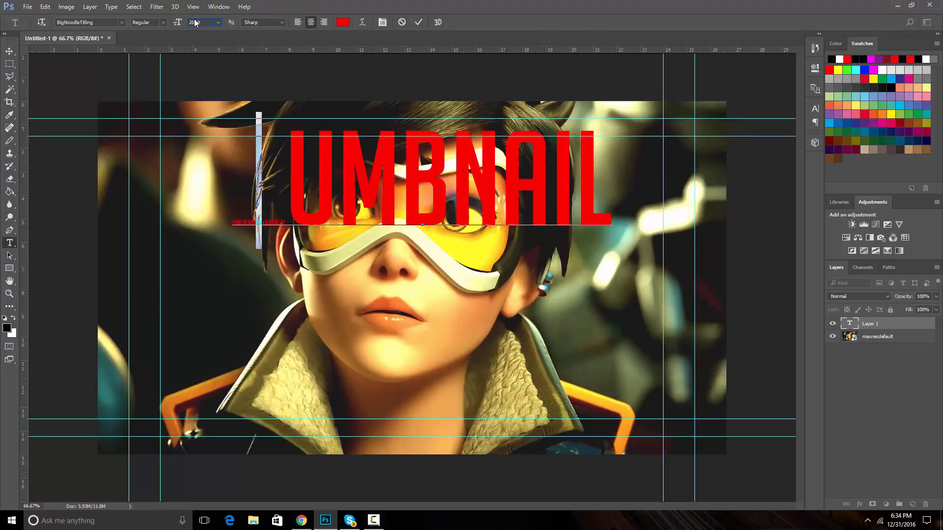
{"action": "type", "text": "50"}
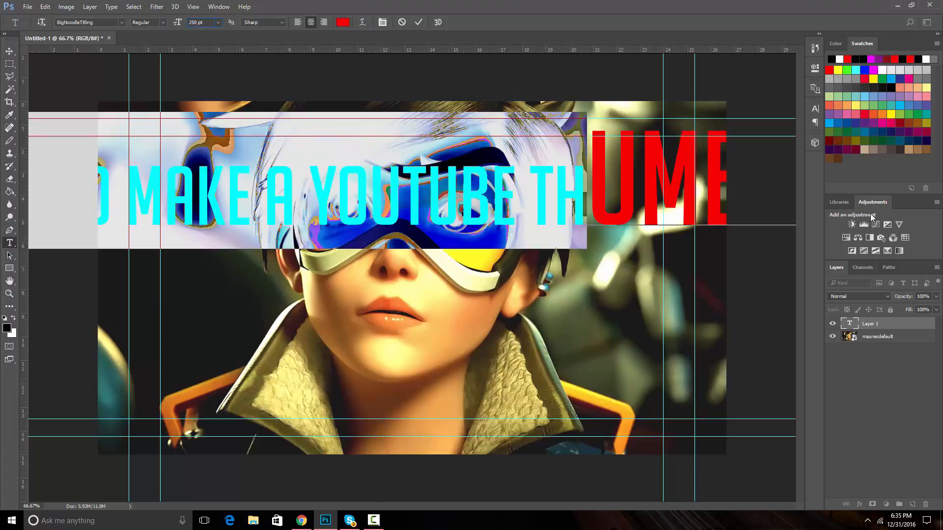
{"action": "left_click_drag", "start_coordinate": [592, 164], "coordinate": [931, 135]}
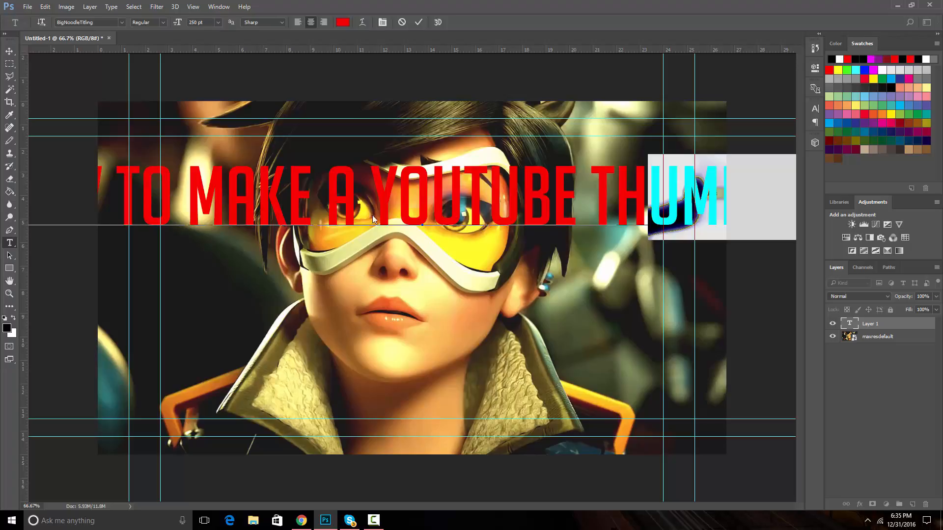
{"action": "key", "text": "ctrl+Return"}
Break the title into three lines: HOW TO MAKE A, YOUTUBE, THUMBNAIL
{"action": "left_click", "coordinate": [173, 184]}
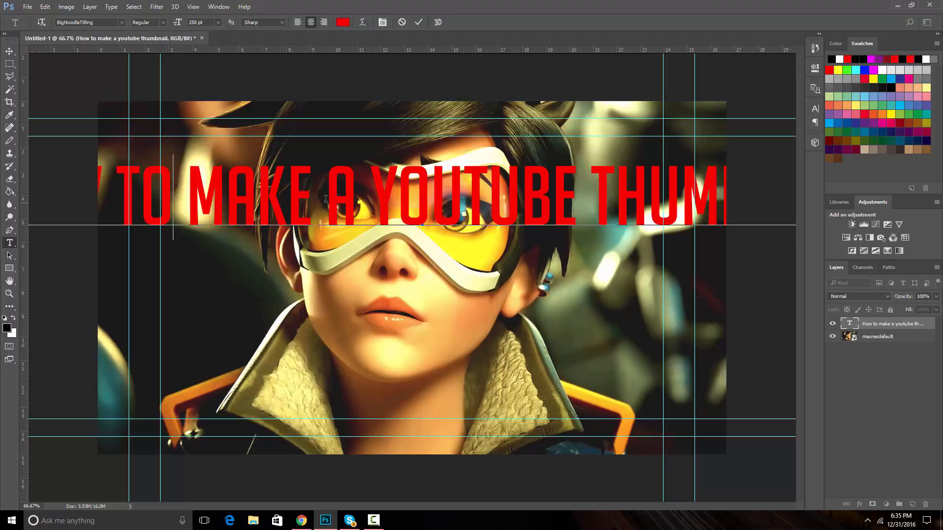
{"action": "left_click", "coordinate": [368, 186]}
{"action": "key", "text": "Return"}
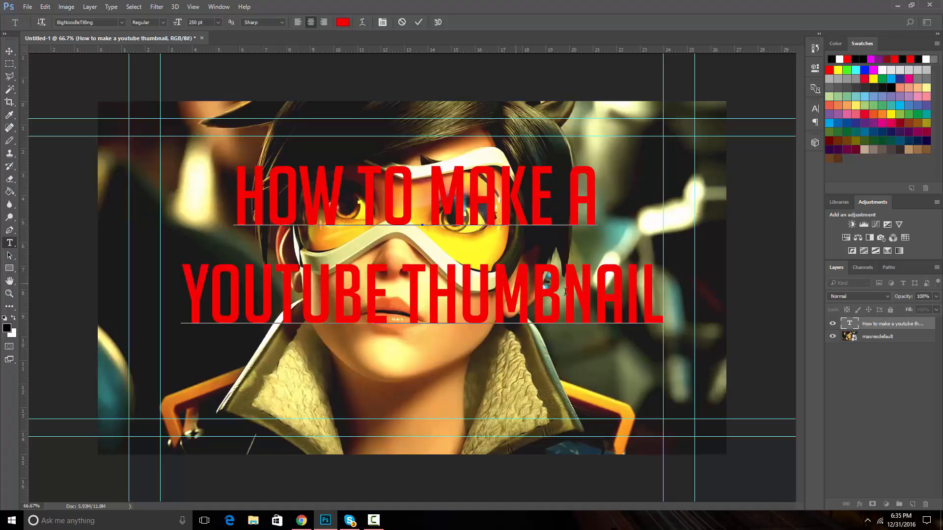
{"action": "left_click", "coordinate": [402, 292]}
{"action": "type", "text": "'"}
{"action": "key", "text": "BackSpace"}
{"action": "key", "text": "Return"}
{"action": "left_click", "coordinate": [535, 309]}
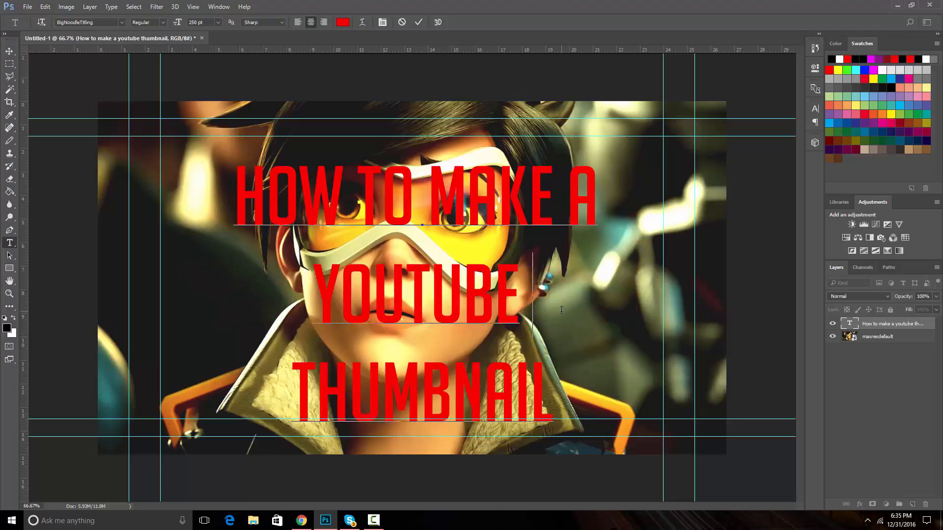
Try to change the title's text colour
{"action": "left_click_drag", "start_coordinate": [313, 295], "coordinate": [558, 312]}
{"action": "left_click", "coordinate": [505, 99]}
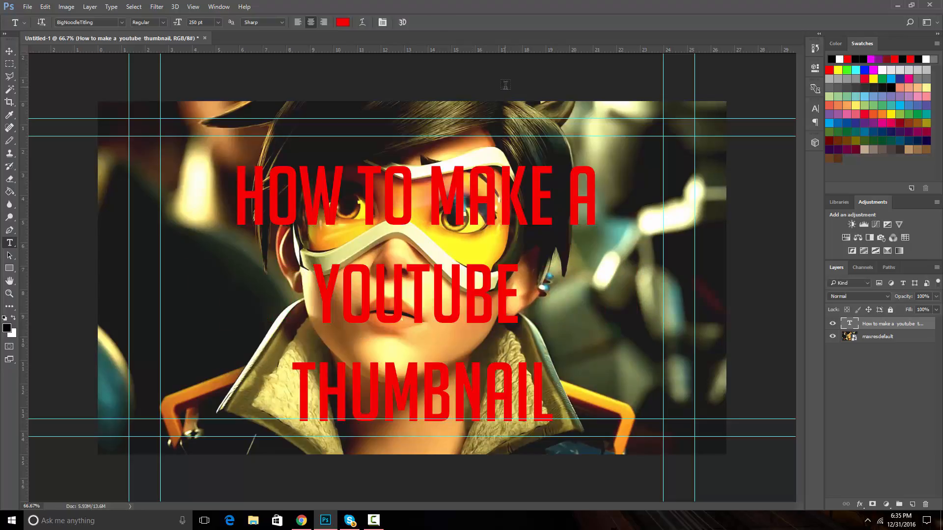
{"action": "left_click_drag", "start_coordinate": [234, 181], "coordinate": [428, 187]}
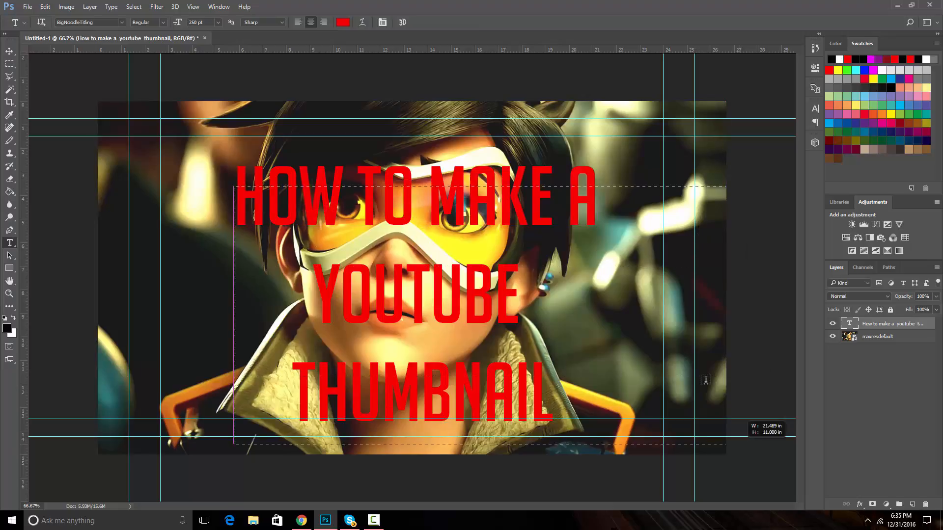
{"action": "left_click", "coordinate": [402, 22]}
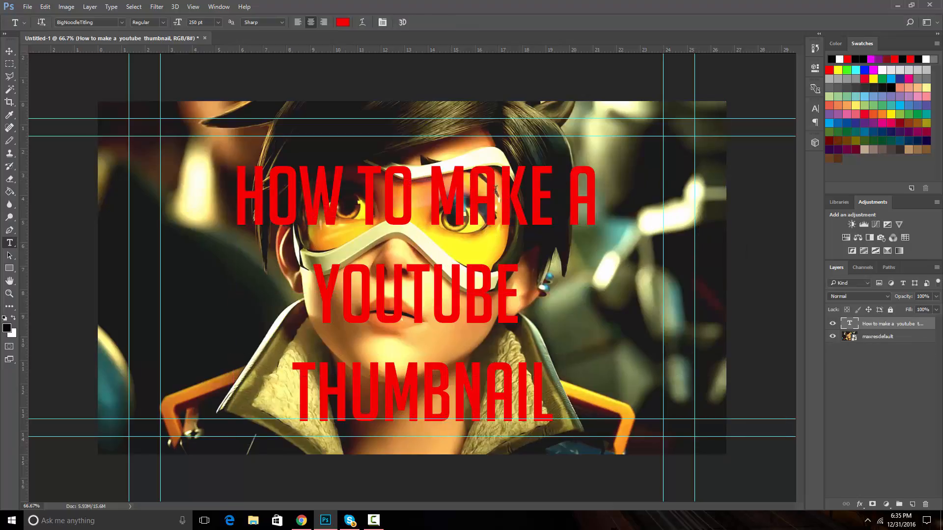
{"action": "left_click", "coordinate": [431, 197]}
{"action": "left_click_drag", "start_coordinate": [235, 196], "coordinate": [568, 402]}
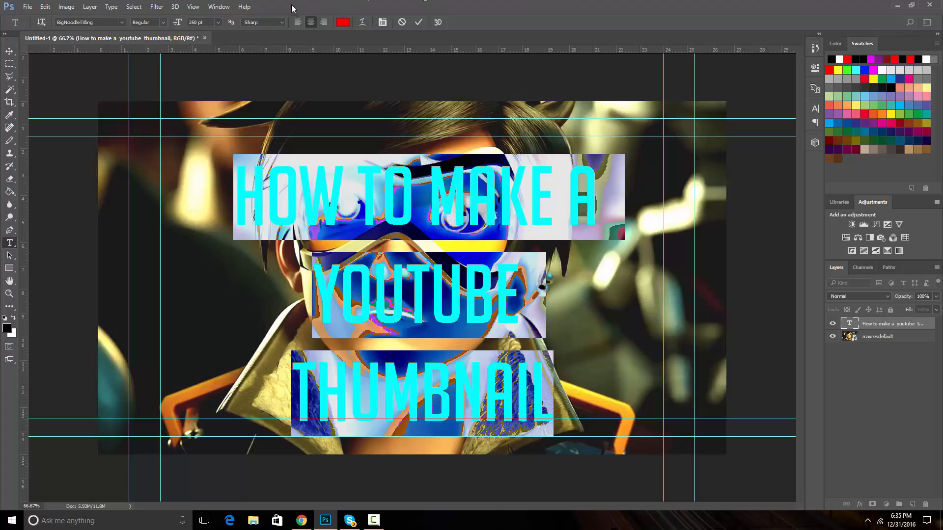
{"action": "left_click", "coordinate": [343, 24]}
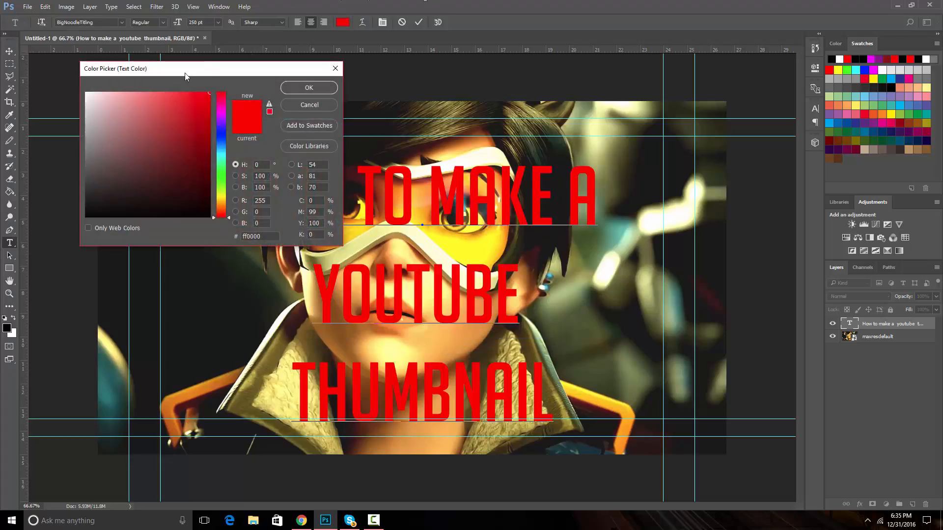
{"action": "left_click", "coordinate": [335, 70]}
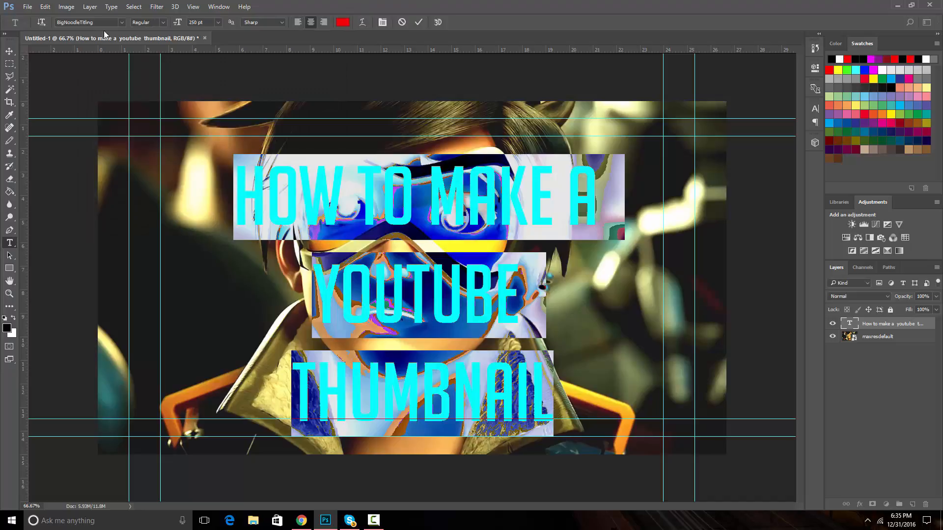
Open the title layer's blending options and enable a Gradient Overlay
{"action": "left_click", "coordinate": [871, 326]}
{"action": "right_click", "coordinate": [871, 326]}
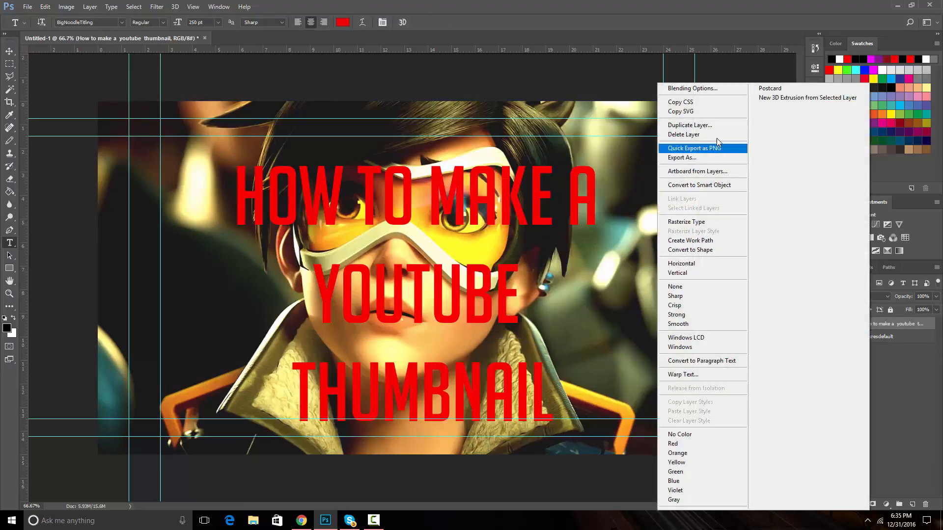
{"action": "left_click", "coordinate": [693, 90]}
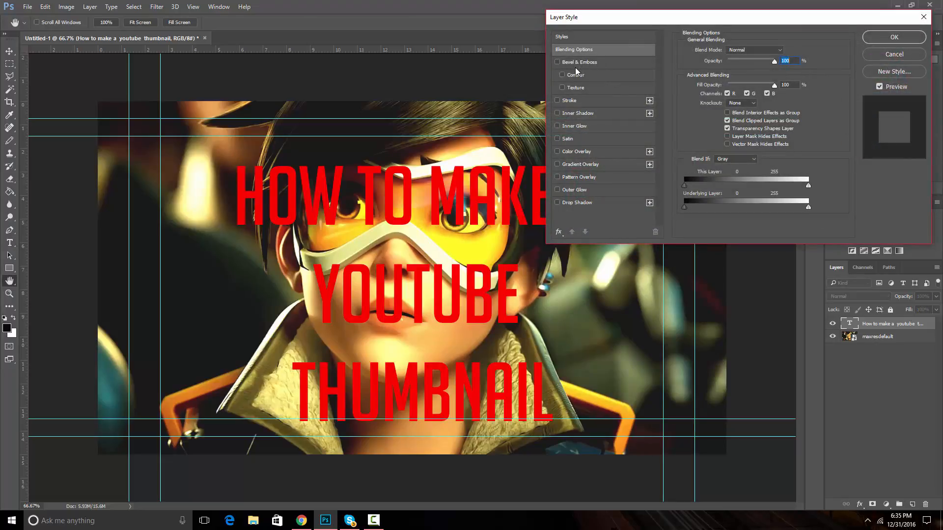
{"action": "left_click", "coordinate": [558, 165]}
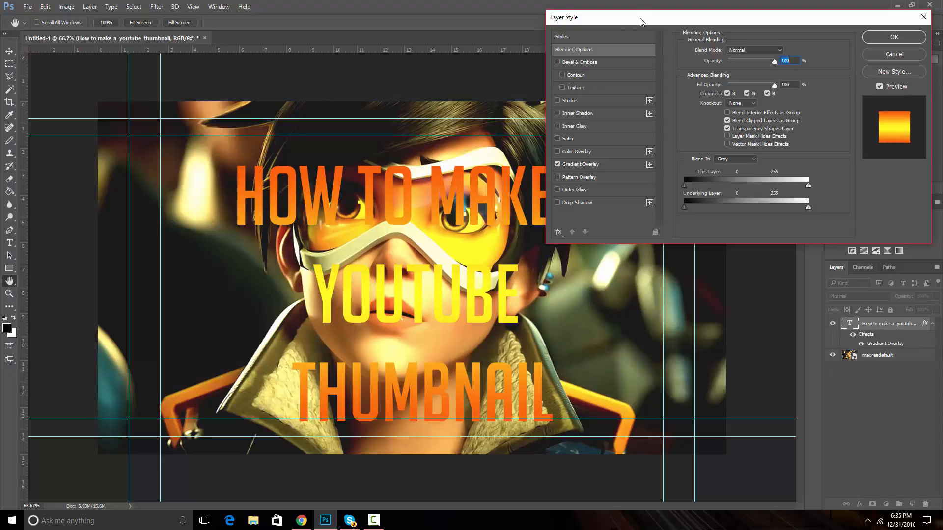
Add a black Stroke to the title text and adjust its size
{"action": "left_click_drag", "start_coordinate": [641, 20], "coordinate": [396, 20]}
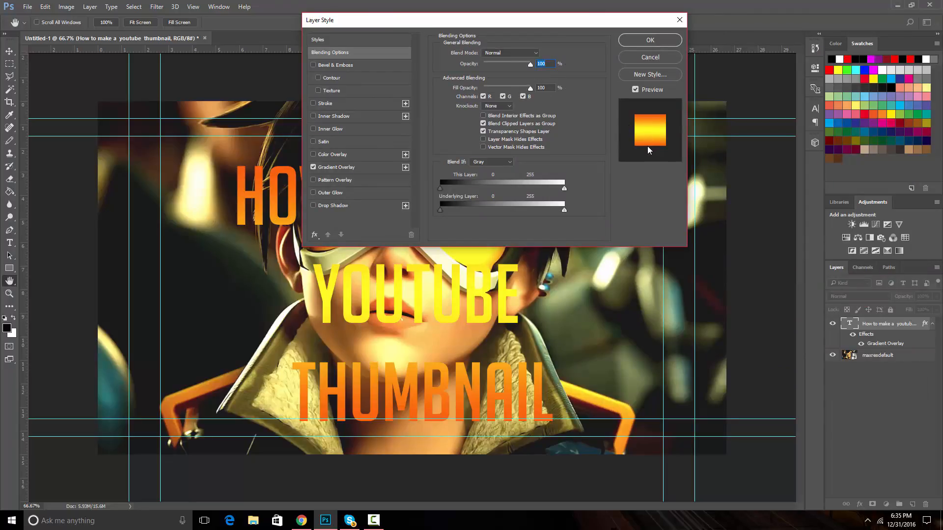
{"action": "left_click_drag", "start_coordinate": [527, 20], "coordinate": [844, 66]}
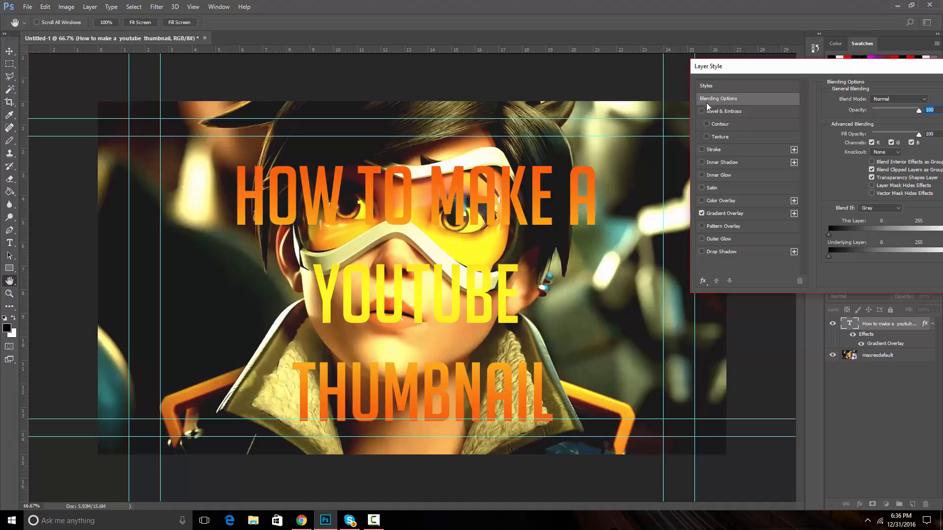
{"action": "left_click", "coordinate": [713, 150]}
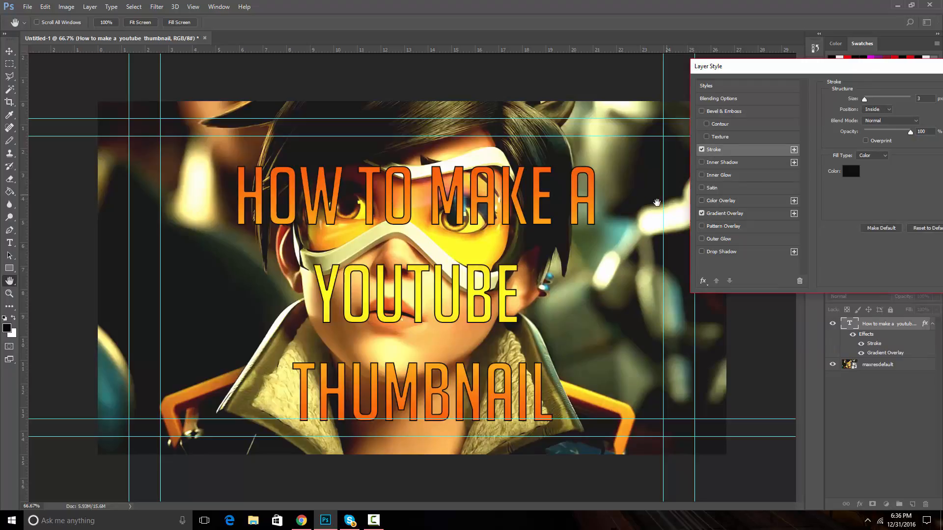
{"action": "left_click_drag", "start_coordinate": [777, 68], "coordinate": [535, 36]}
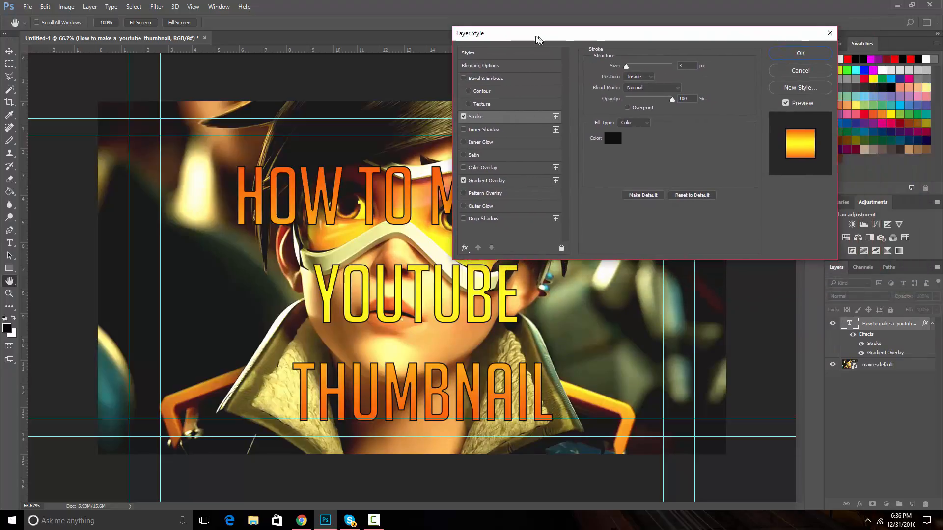
{"action": "double_click", "coordinate": [685, 63]}
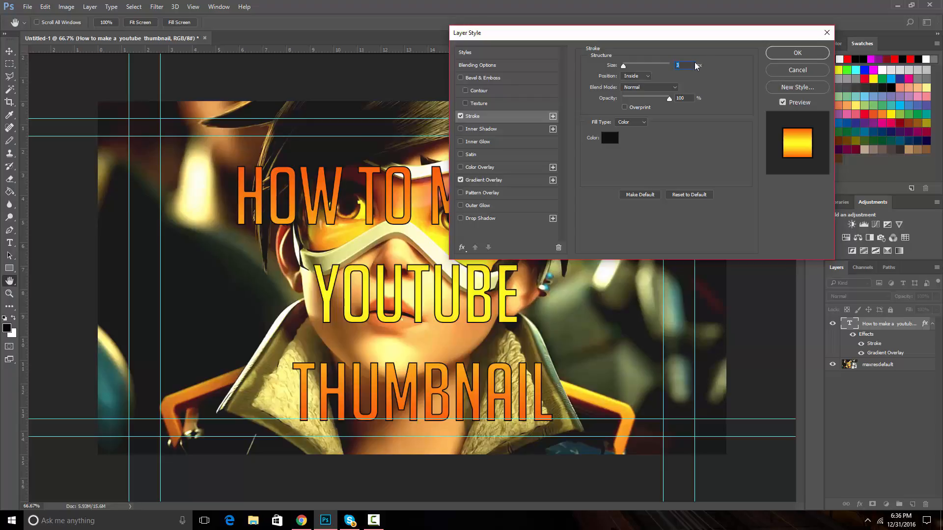
{"action": "left_click", "coordinate": [692, 66]}
Enable a Multiply Drop Shadow with distance 7 px, spread 6%, size 95 px, and turn off Use Global Light
{"action": "left_click", "coordinate": [477, 219]}
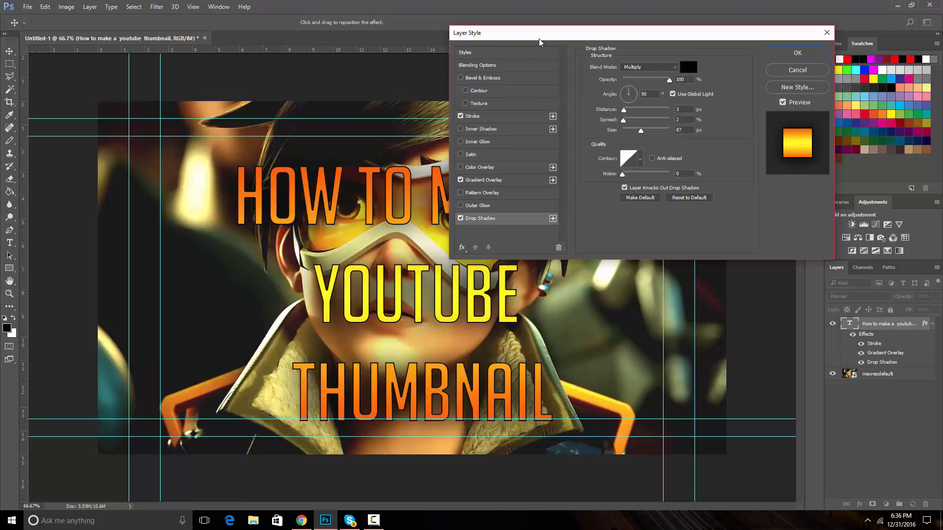
{"action": "left_click_drag", "start_coordinate": [539, 42], "coordinate": [699, 22]}
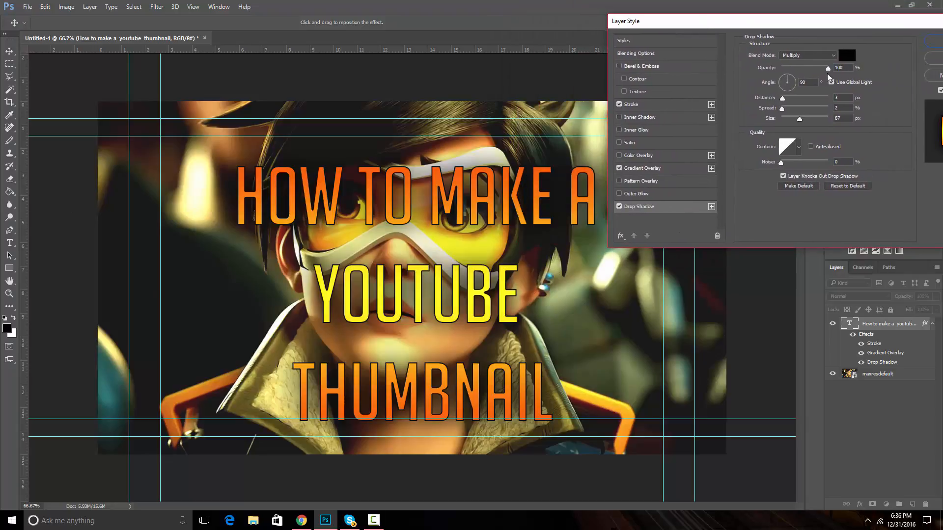
{"action": "left_click_drag", "start_coordinate": [783, 101], "coordinate": [808, 119]}
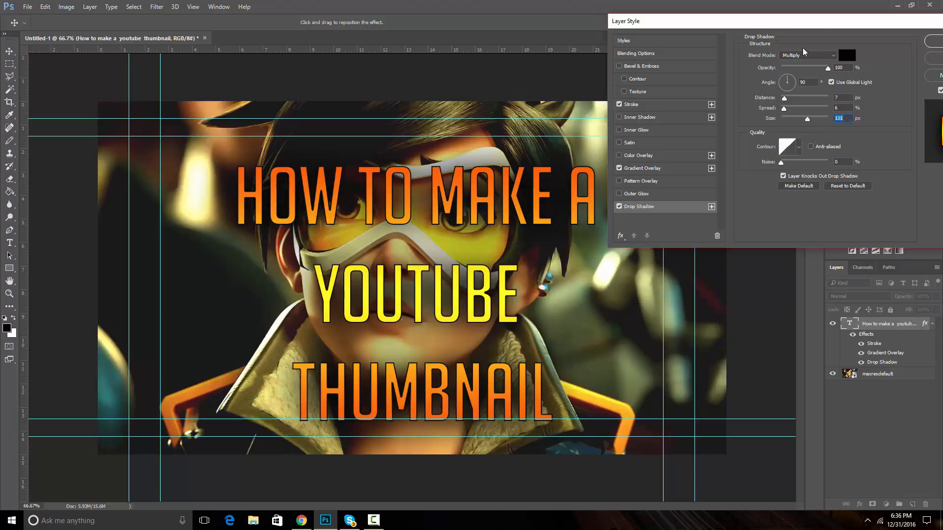
{"action": "left_click_drag", "start_coordinate": [816, 22], "coordinate": [807, 59]}
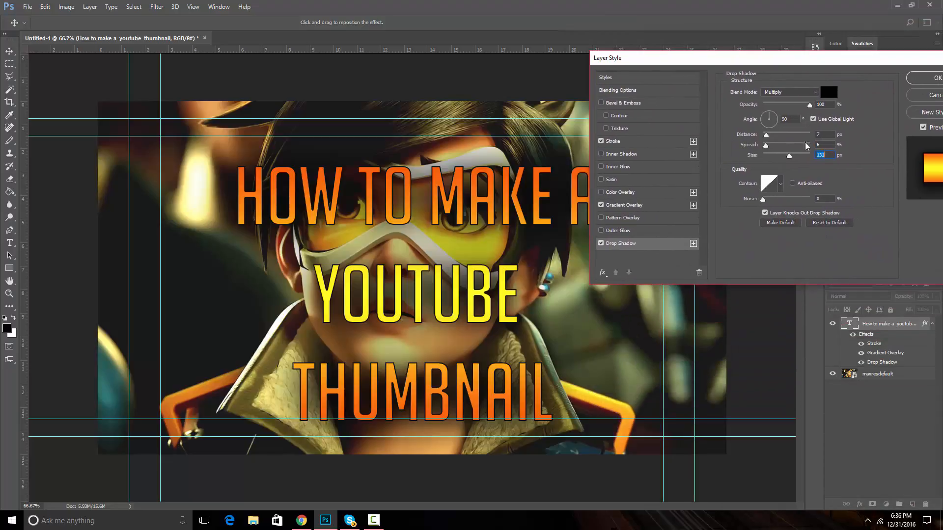
{"action": "left_click_drag", "start_coordinate": [790, 160], "coordinate": [784, 162]}
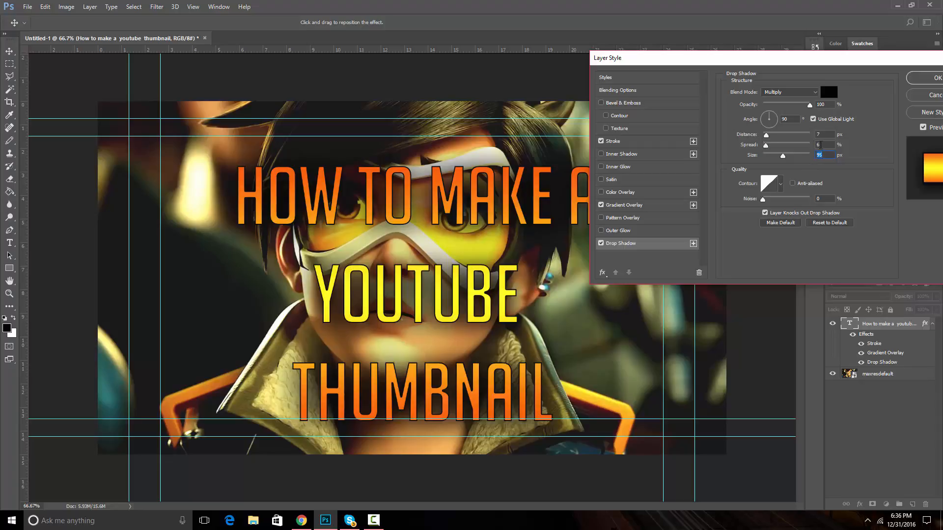
{"action": "left_click", "coordinate": [830, 119]}
{"action": "left_click", "coordinate": [776, 93]}
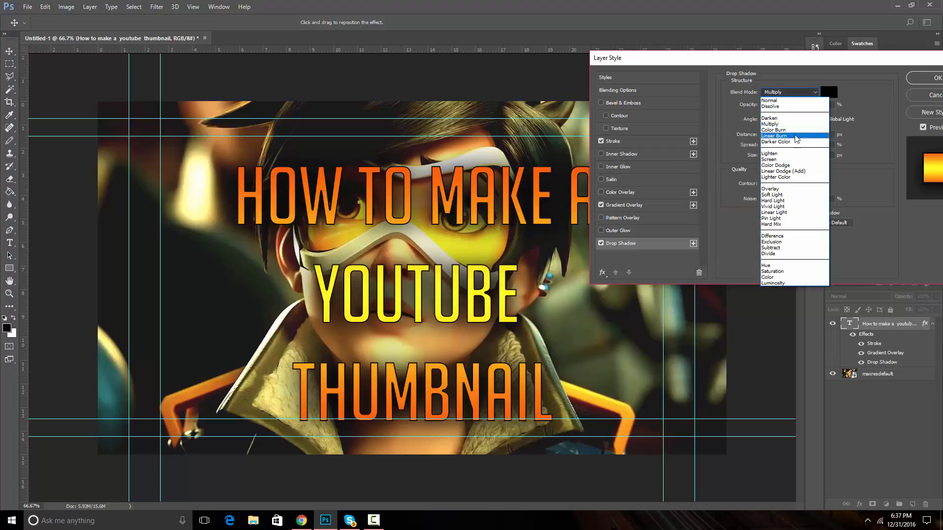
{"action": "left_click", "coordinate": [784, 93]}
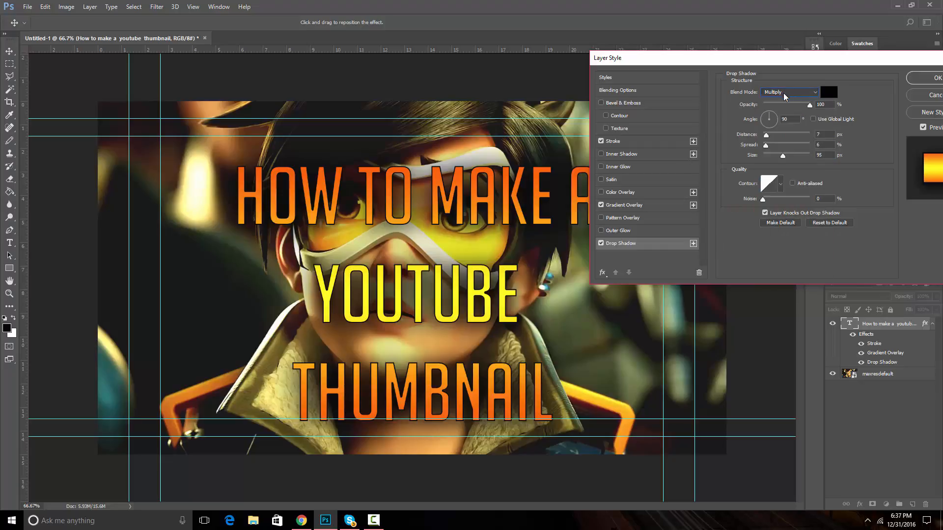
Try an Outer Glow on the title text, turn it back off, and close the Layer Style dialog
{"action": "left_click", "coordinate": [651, 231]}
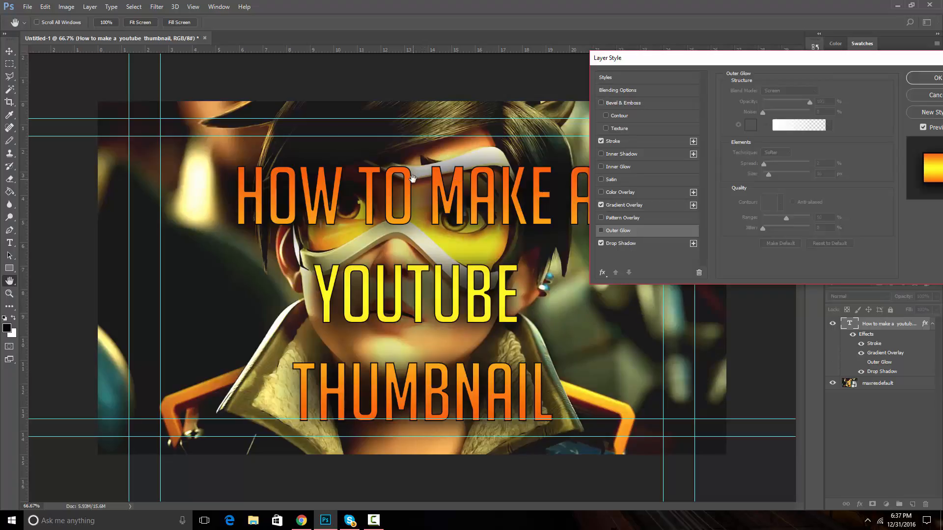
{"action": "left_click", "coordinate": [601, 231]}
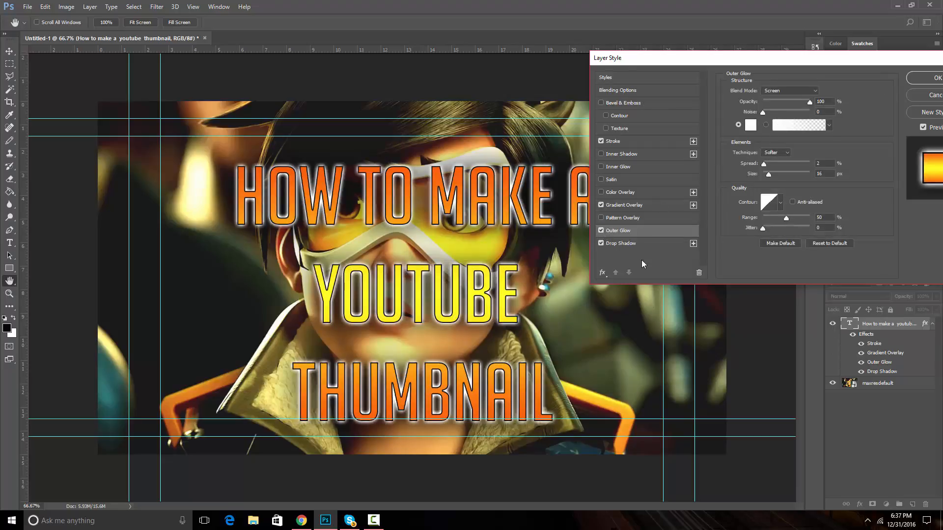
{"action": "left_click", "coordinate": [601, 231]}
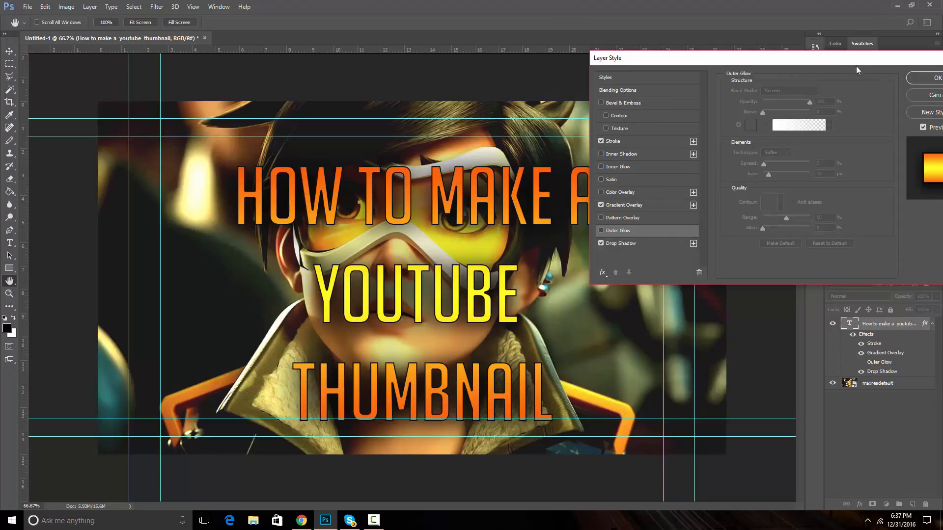
{"action": "left_click_drag", "start_coordinate": [856, 67], "coordinate": [812, 86]}
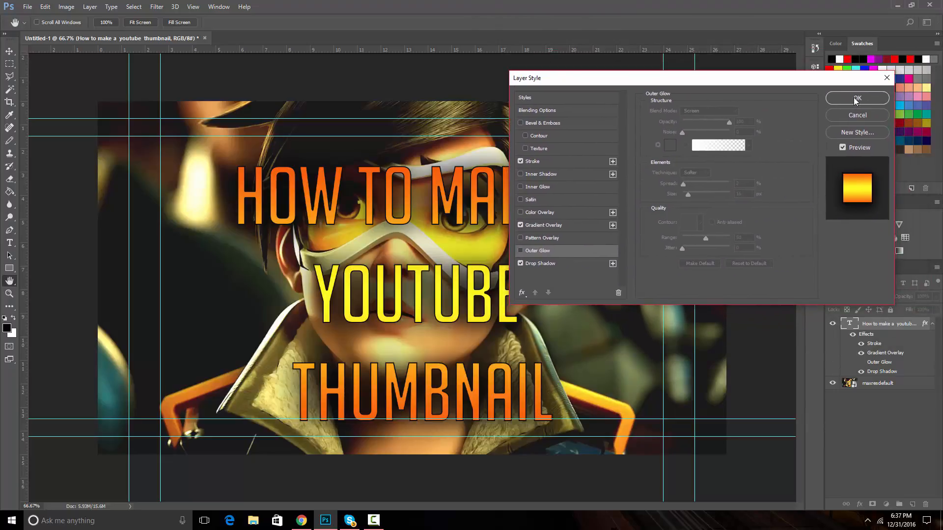
{"action": "left_click", "coordinate": [855, 99]}
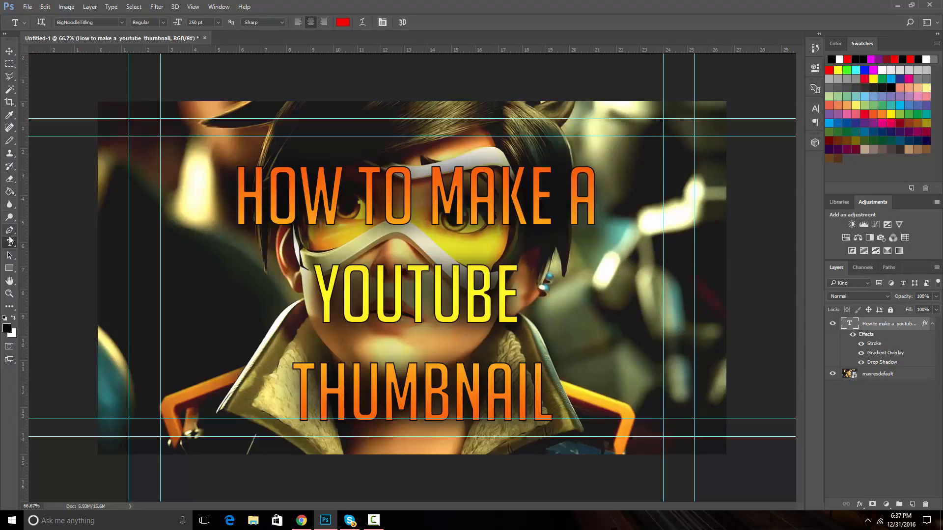
Choose the Brush tool with a soft round tip, declining to rasterize the title layer when painting
{"action": "left_click", "coordinate": [10, 141]}
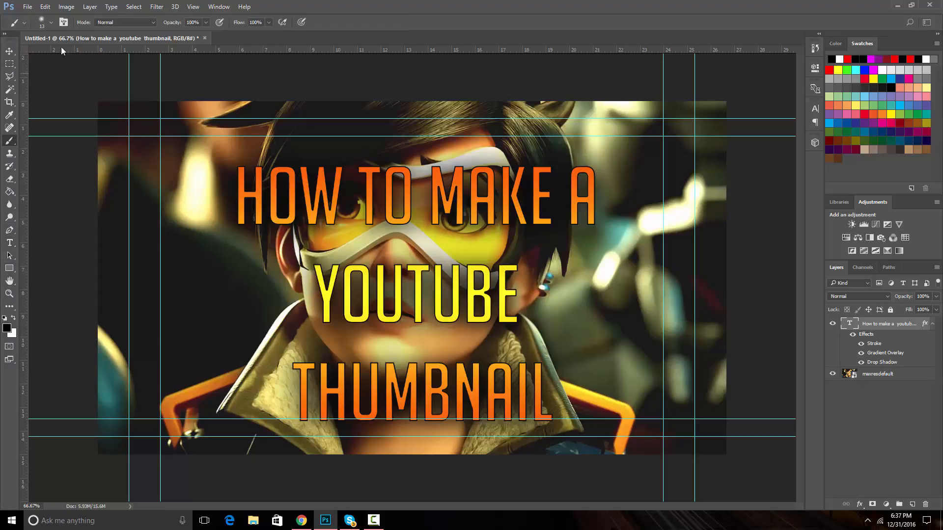
{"action": "left_click", "coordinate": [51, 22]}
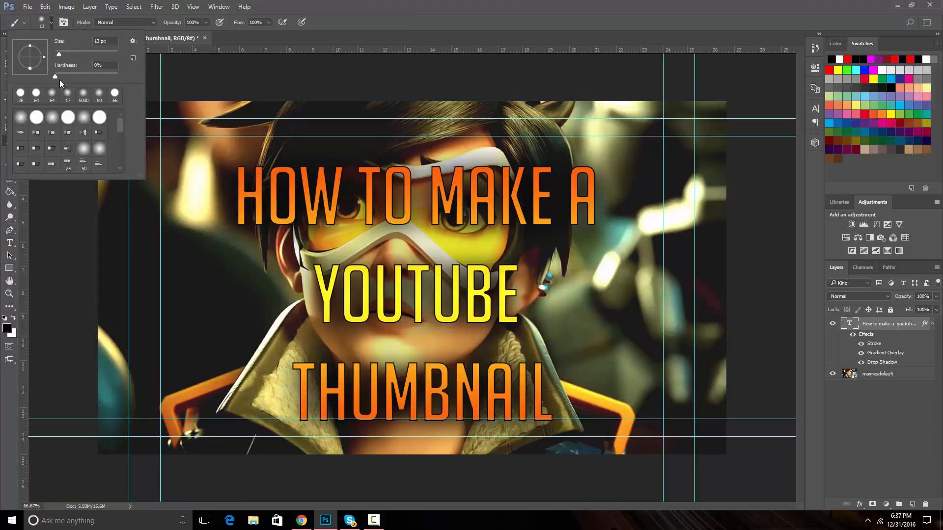
{"action": "left_click_drag", "start_coordinate": [53, 76], "coordinate": [81, 82]}
{"action": "left_click", "coordinate": [22, 95]}
{"action": "left_click_drag", "start_coordinate": [63, 53], "coordinate": [66, 54]}
{"action": "left_click", "coordinate": [170, 78]}
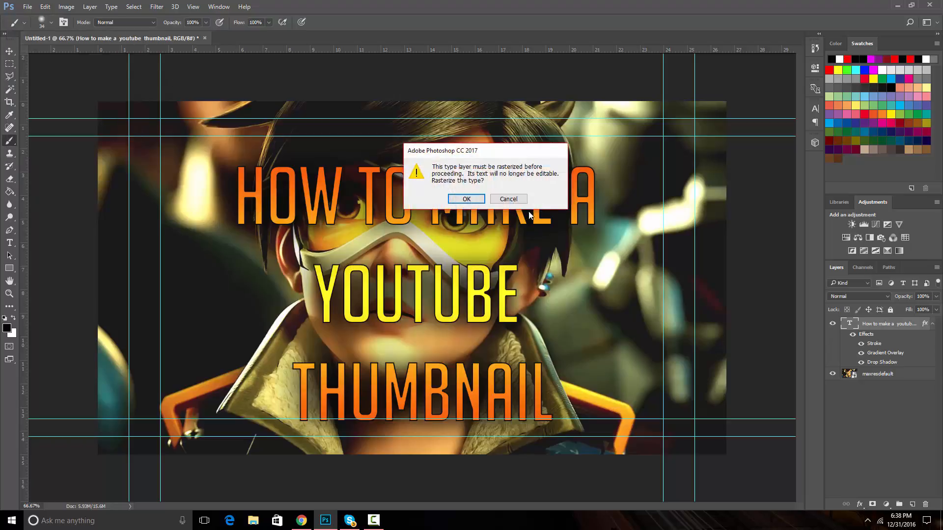
{"action": "left_click", "coordinate": [501, 200]}
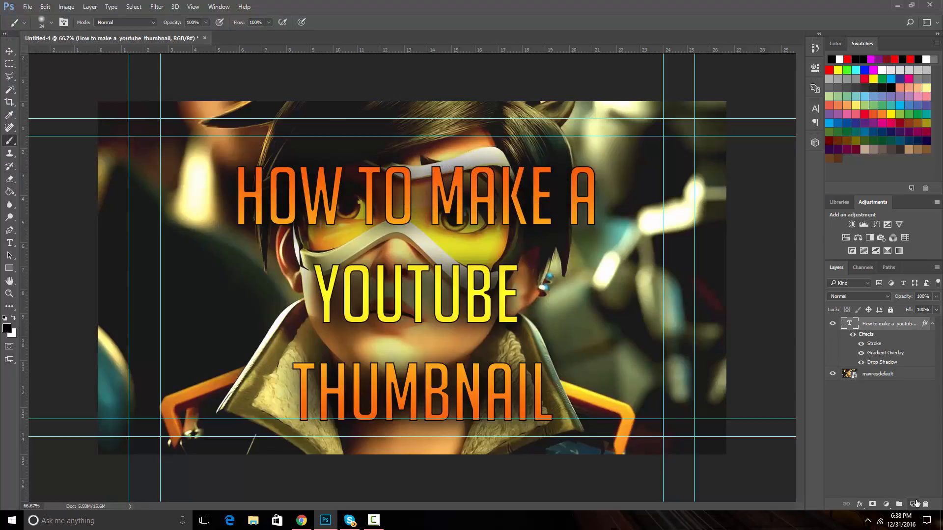
Create a new empty layer, move it between the title and the background image, and select it
{"action": "left_click", "coordinate": [913, 504]}
{"action": "left_click_drag", "start_coordinate": [864, 324], "coordinate": [871, 379]}
{"action": "left_click", "coordinate": [859, 410]}
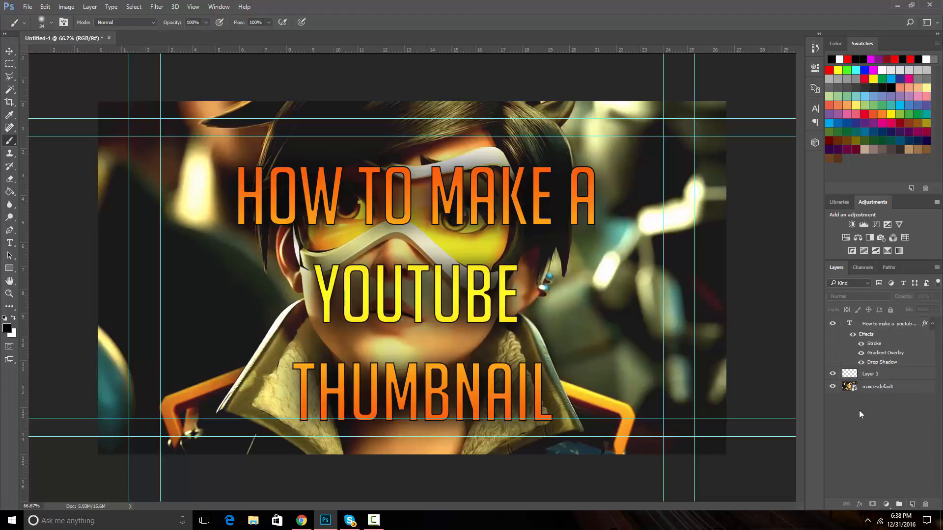
{"action": "left_click", "coordinate": [872, 375]}
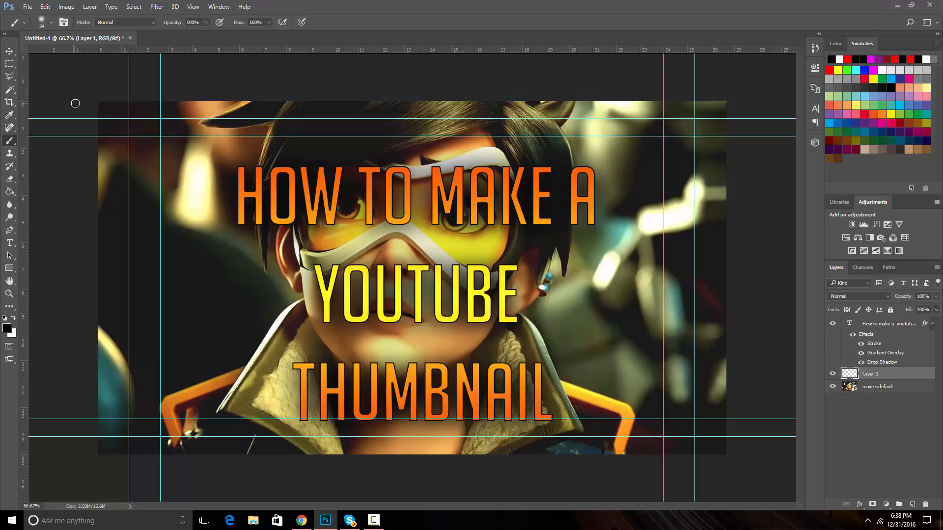
Set the brush size to 199 px and paint black along the canvas's left and top edges on the new layer
{"action": "left_click", "coordinate": [52, 22]}
{"action": "left_click_drag", "start_coordinate": [79, 55], "coordinate": [82, 58]}
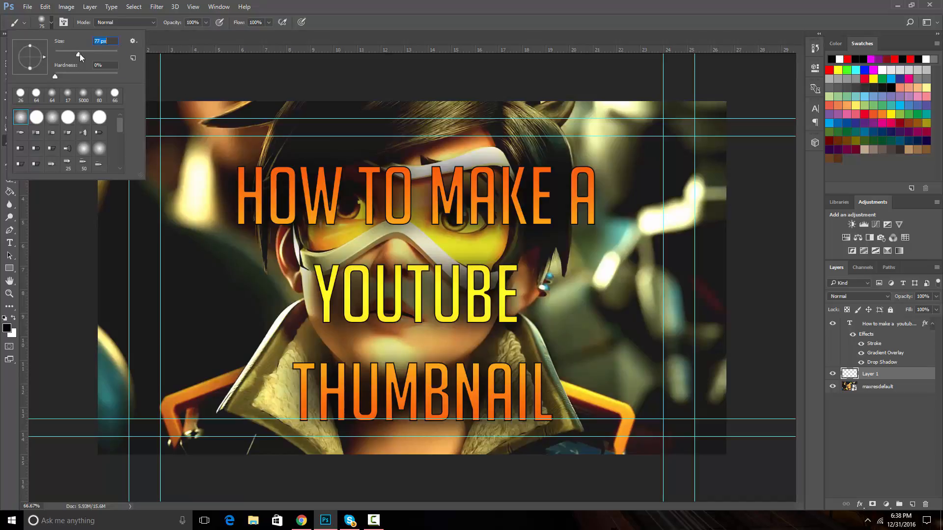
{"action": "left_click_drag", "start_coordinate": [89, 54], "coordinate": [102, 55]}
{"action": "left_click", "coordinate": [147, 31]}
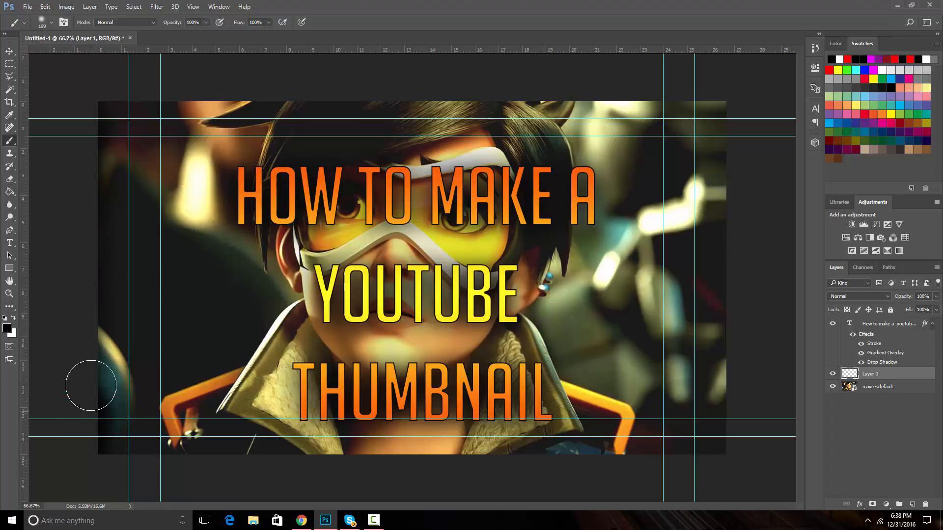
{"action": "mouse_move", "coordinate": [91, 385]}
{"action": "left_mouse_down"}
{"action": "mouse_move", "coordinate": [103, 290]}
{"action": "mouse_move", "coordinate": [97, 105]}
{"action": "left_mouse_up"}
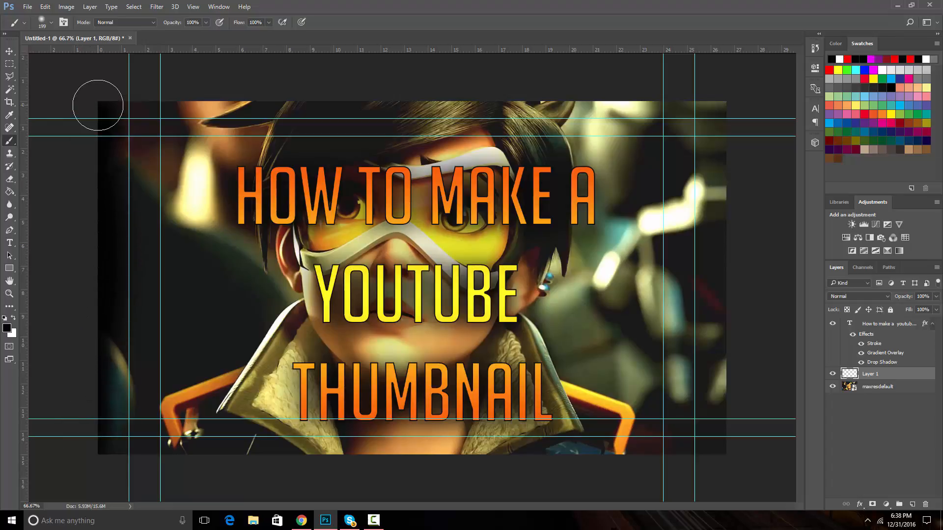
{"action": "key", "text": "ctrl+z"}
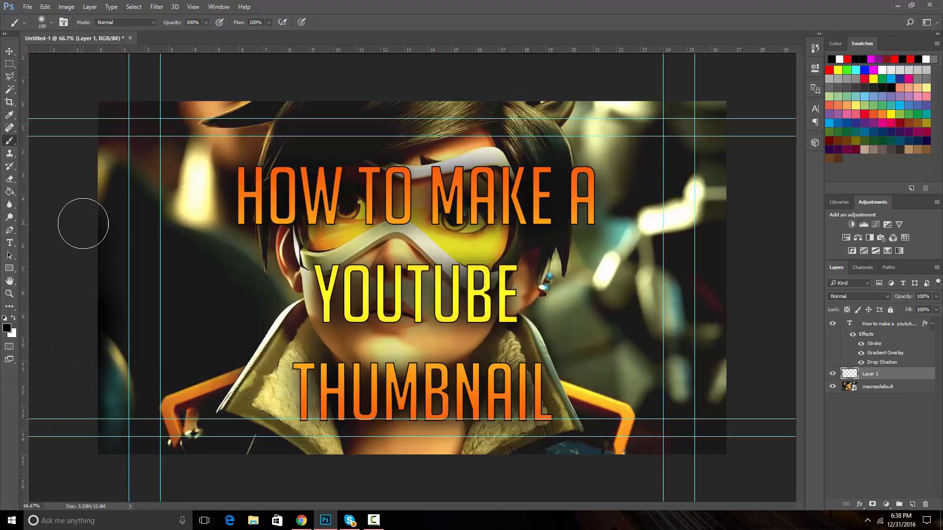
{"action": "mouse_move", "coordinate": [88, 204]}
{"action": "left_mouse_down"}
{"action": "mouse_move", "coordinate": [96, 108]}
{"action": "mouse_move", "coordinate": [96, 191]}
{"action": "mouse_move", "coordinate": [66, 389]}
{"action": "mouse_move", "coordinate": [90, 305]}
{"action": "mouse_move", "coordinate": [103, 350]}
{"action": "mouse_move", "coordinate": [95, 453]}
{"action": "mouse_move", "coordinate": [127, 467]}
{"action": "mouse_move", "coordinate": [152, 461]}
{"action": "mouse_move", "coordinate": [72, 448]}
{"action": "mouse_move", "coordinate": [244, 463]}
{"action": "mouse_move", "coordinate": [159, 457]}
{"action": "mouse_move", "coordinate": [397, 439]}
{"action": "mouse_move", "coordinate": [556, 448]}
{"action": "mouse_move", "coordinate": [359, 457]}
{"action": "mouse_move", "coordinate": [726, 440]}
{"action": "mouse_move", "coordinate": [714, 306]}
{"action": "mouse_move", "coordinate": [720, 99]}
{"action": "left_mouse_up"}
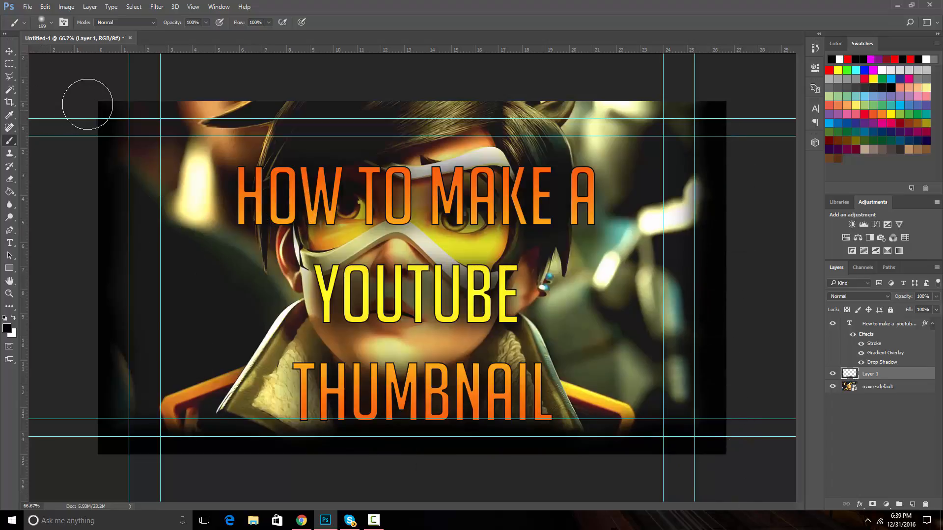
{"action": "mouse_move", "coordinate": [87, 104]}
{"action": "left_mouse_down"}
{"action": "mouse_move", "coordinate": [103, 170]}
{"action": "mouse_move", "coordinate": [92, 424]}
{"action": "left_mouse_up"}
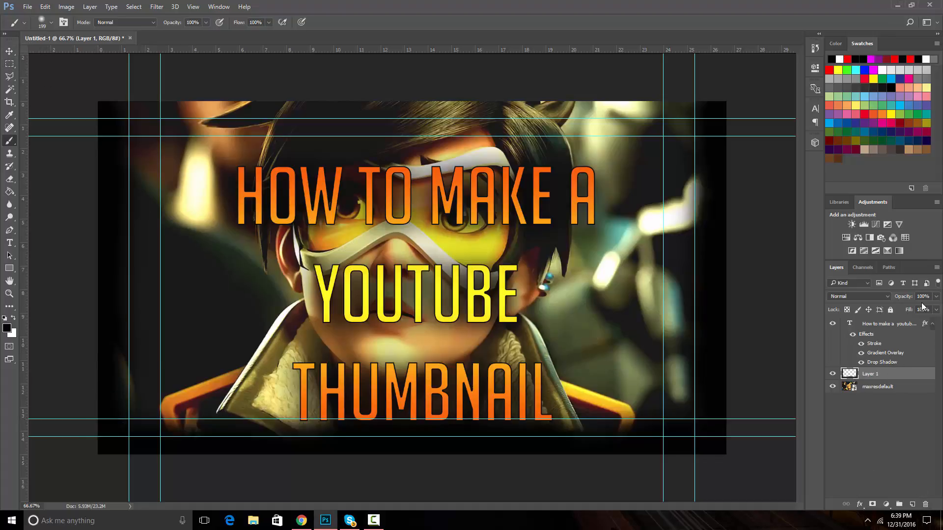
Adjust the painted edge layer's opacity and fill, and toggle its visibility to compare
{"action": "left_click", "coordinate": [936, 297]}
{"action": "left_click_drag", "start_coordinate": [936, 310], "coordinate": [924, 314]}
{"action": "left_click", "coordinate": [926, 468]}
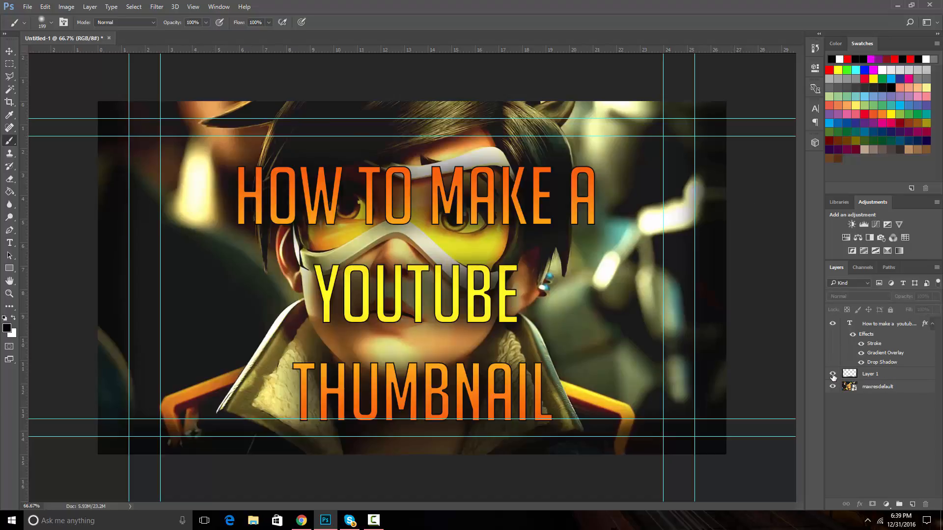
{"action": "left_click", "coordinate": [833, 375]}
{"action": "left_click", "coordinate": [832, 374]}
Switch to the browser and search images for "overwatch hd screenshots"
{"action": "left_click", "coordinate": [357, 84]}
{"action": "left_click", "coordinate": [475, 193]}
{"action": "left_click", "coordinate": [301, 521]}
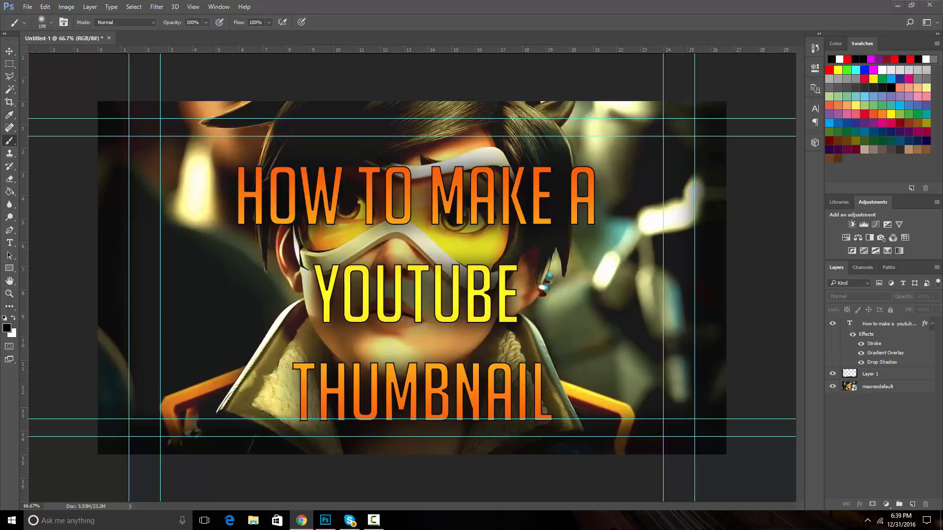
{"action": "scroll", "coordinate": [351, 168], "scroll_direction": "up", "scroll_amount": 3}
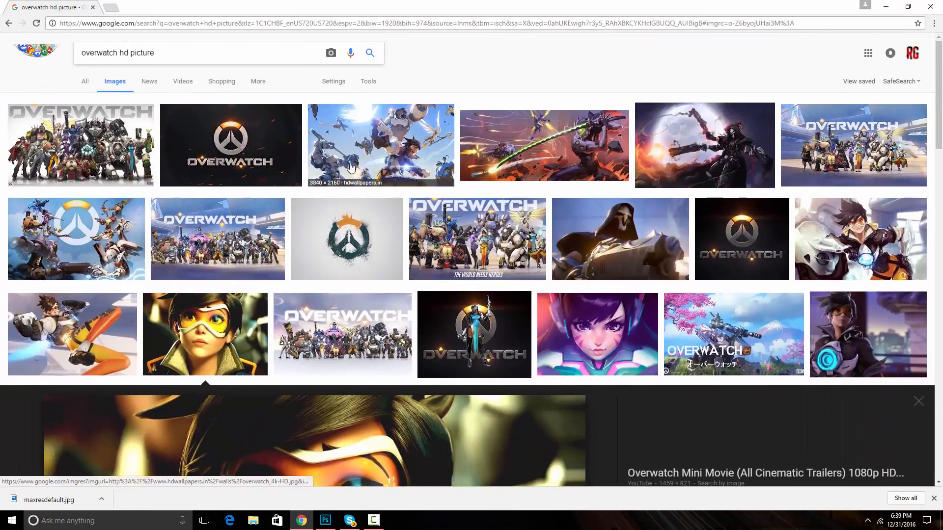
{"action": "left_click", "coordinate": [219, 53]}
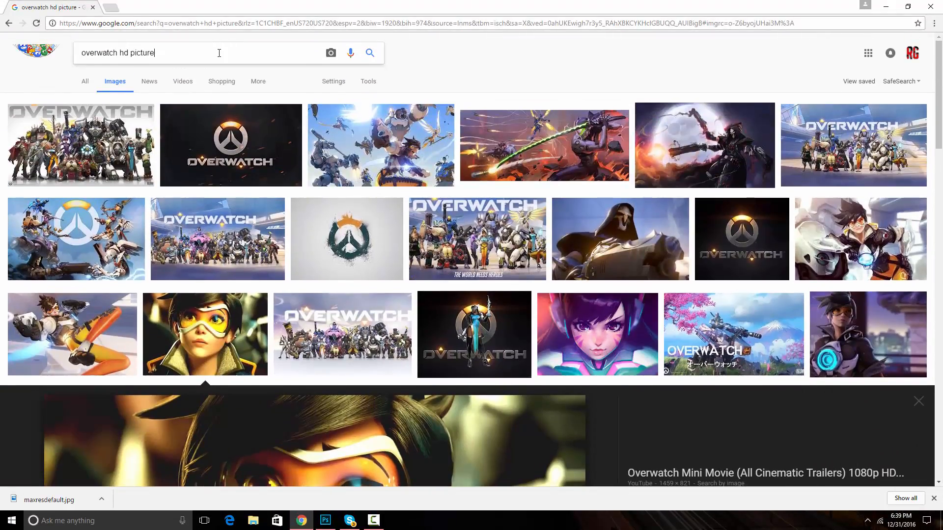
{"action": "key", "text": "BackSpace"}
{"action": "key", "text": "BackSpace"}
{"action": "key", "text": "BackSpace"}
{"action": "key", "text": "BackSpace"}
{"action": "key", "text": "BackSpace"}
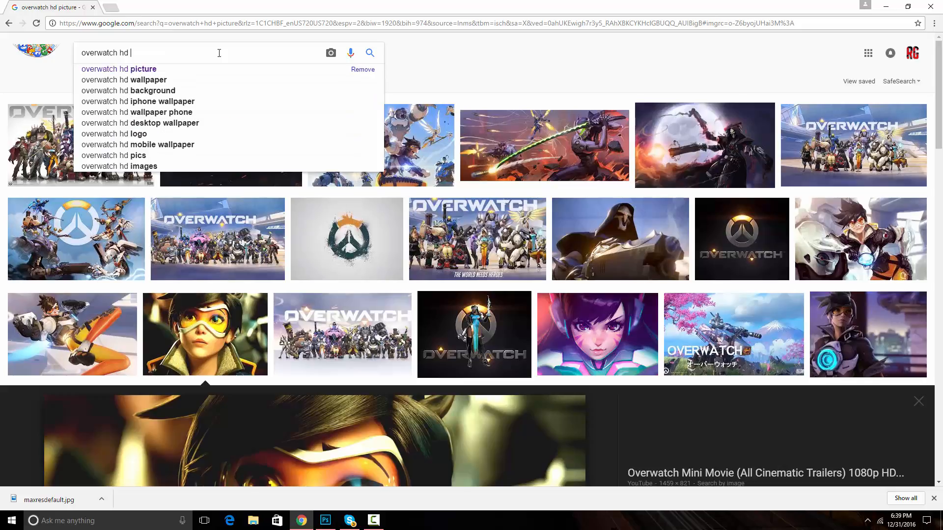
{"action": "type", "text": "screenshots"}
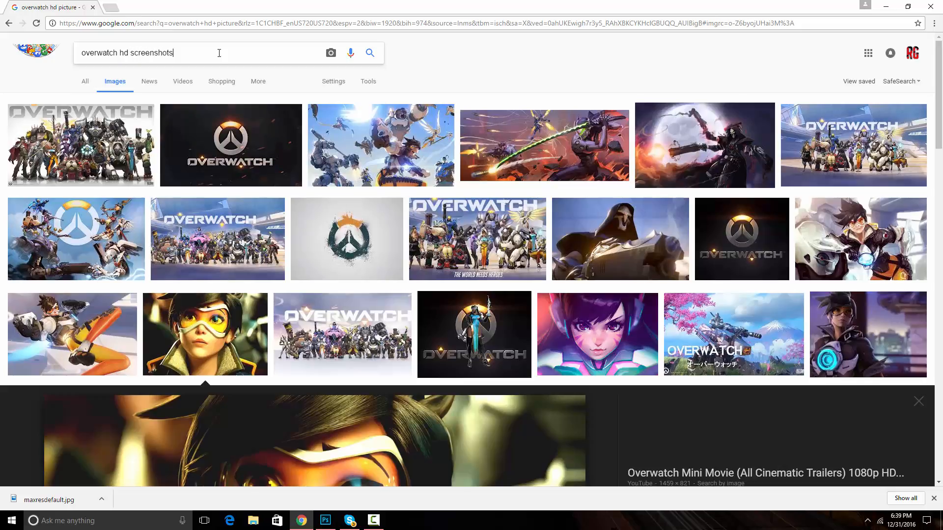
{"action": "key", "text": "Return"}
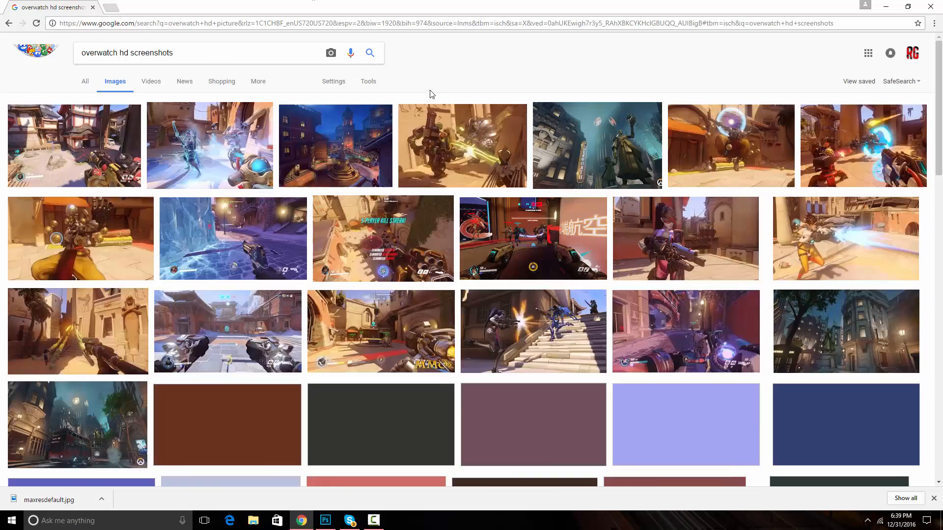
Refine the image search to "overwatch hd screenshots transparent"
{"action": "left_click", "coordinate": [126, 250]}
{"action": "scroll", "coordinate": [140, 251], "scroll_direction": "up", "scroll_amount": 3}
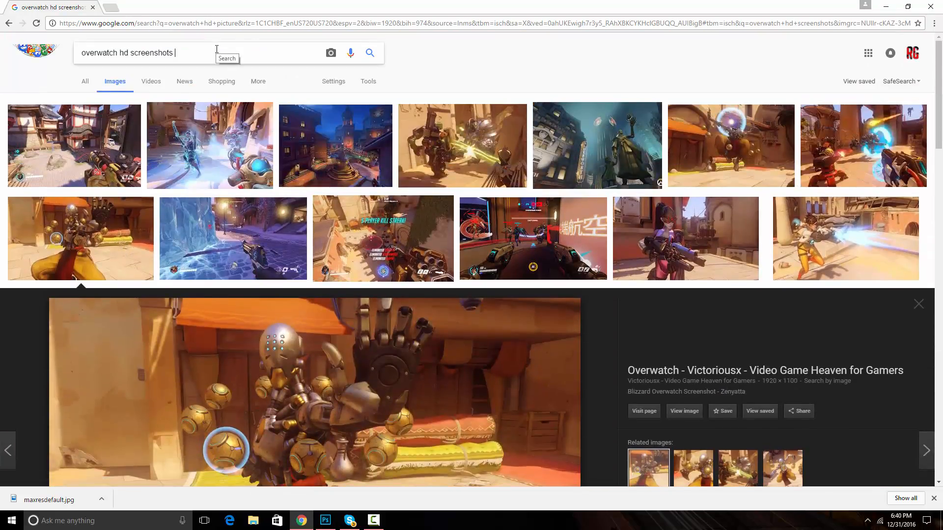
{"action": "type", "text": "r"}
{"action": "type", "text": "ansparent"}
{"action": "key", "text": "Return"}
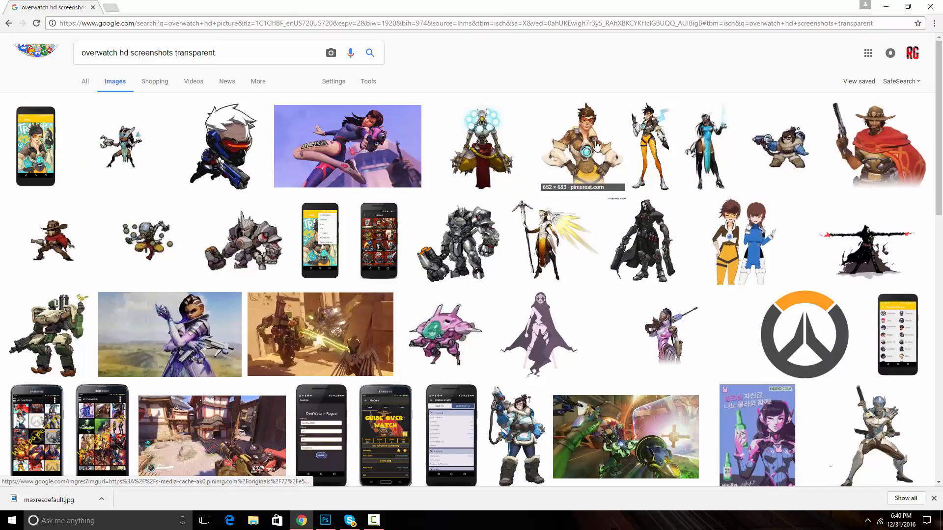
Open the Reaper render from the results and save the image as download
{"action": "left_click", "coordinate": [623, 244]}
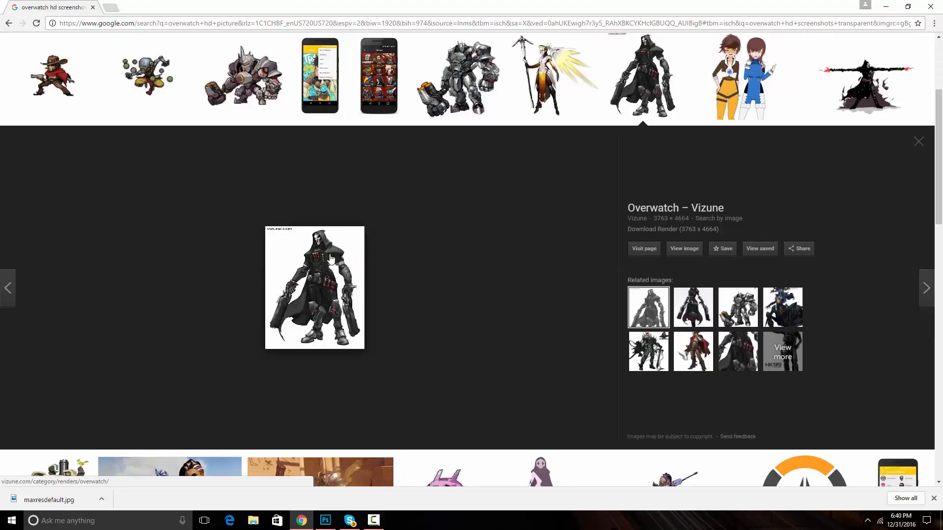
{"action": "scroll", "coordinate": [324, 272], "scroll_direction": "down", "scroll_amount": 6}
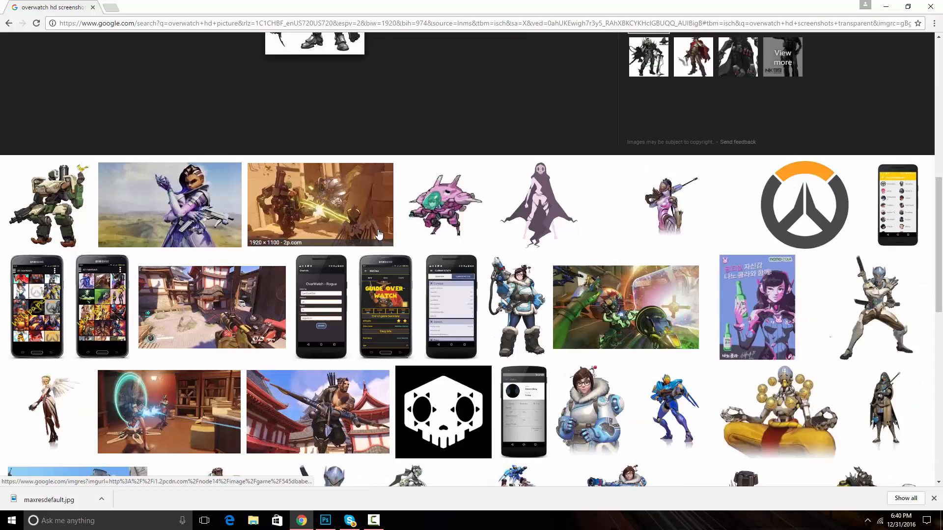
{"action": "scroll", "coordinate": [323, 274], "scroll_direction": "up", "scroll_amount": 5}
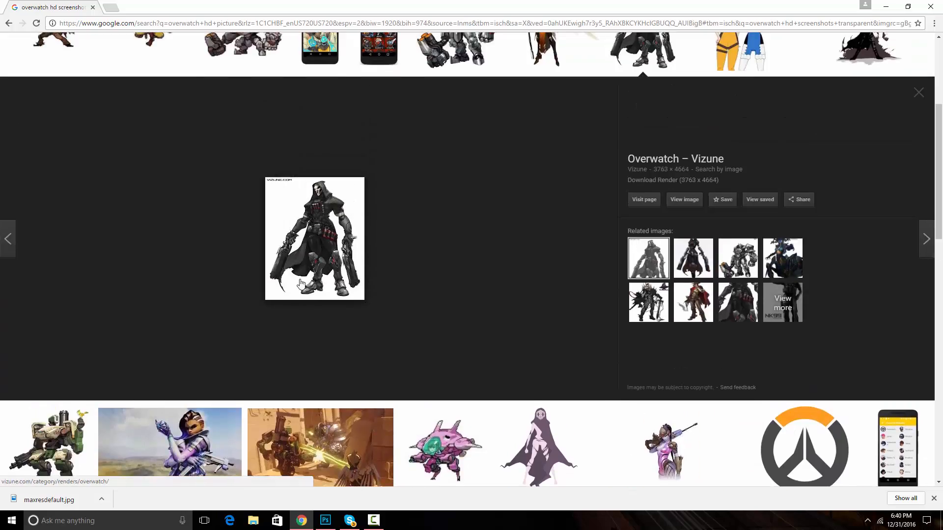
{"action": "right_click", "coordinate": [323, 234]}
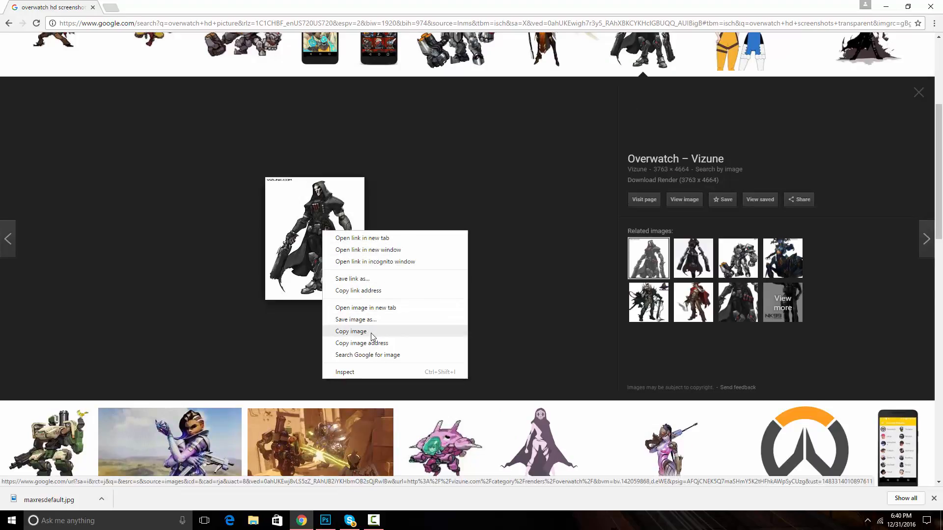
{"action": "left_click", "coordinate": [348, 319]}
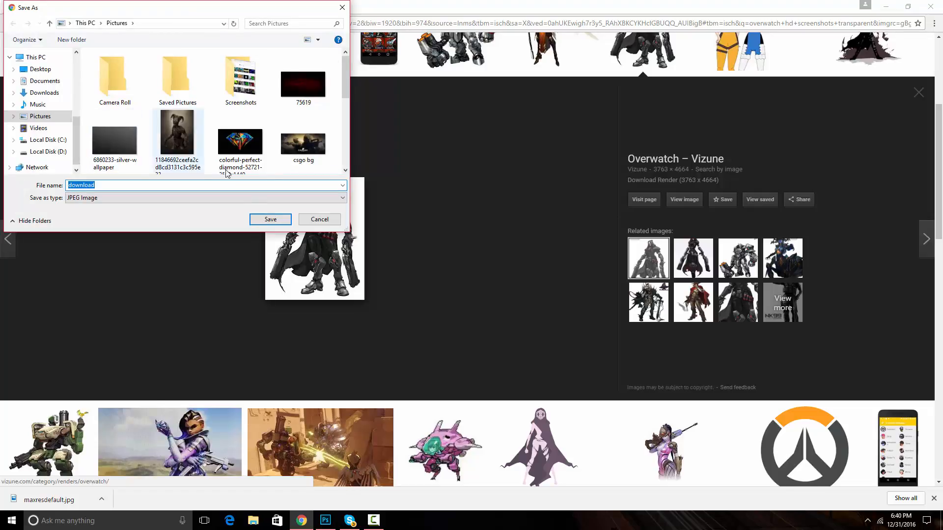
{"action": "left_click", "coordinate": [270, 219]}
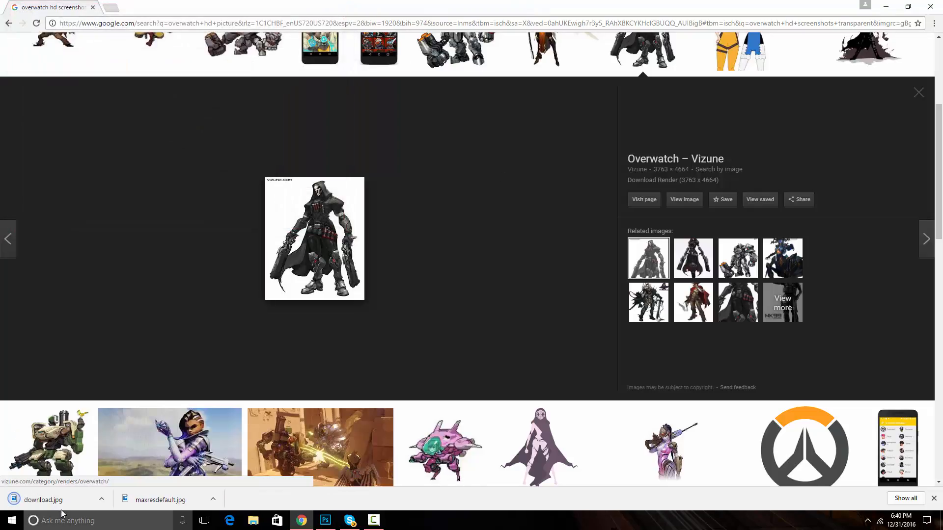
Place the downloaded Reaper image into the document, scaled to about 136%, and commit it
{"action": "left_click", "coordinate": [328, 521]}
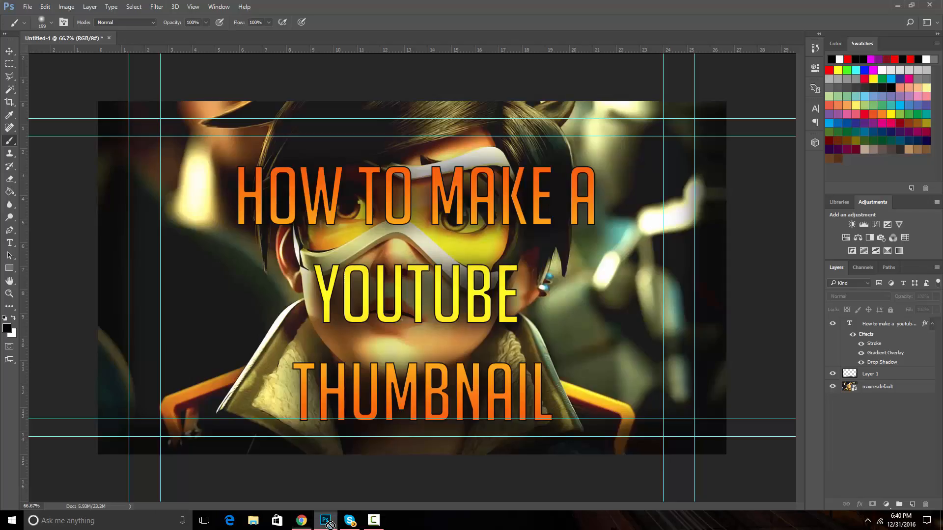
{"action": "left_click_drag", "start_coordinate": [330, 525], "coordinate": [611, 288]}
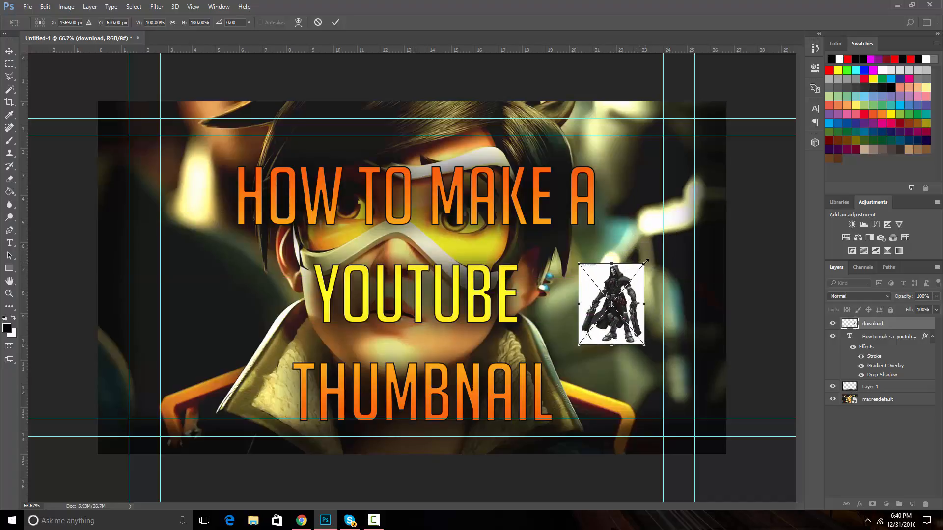
{"action": "left_click_drag", "start_coordinate": [646, 262], "coordinate": [665, 230]}
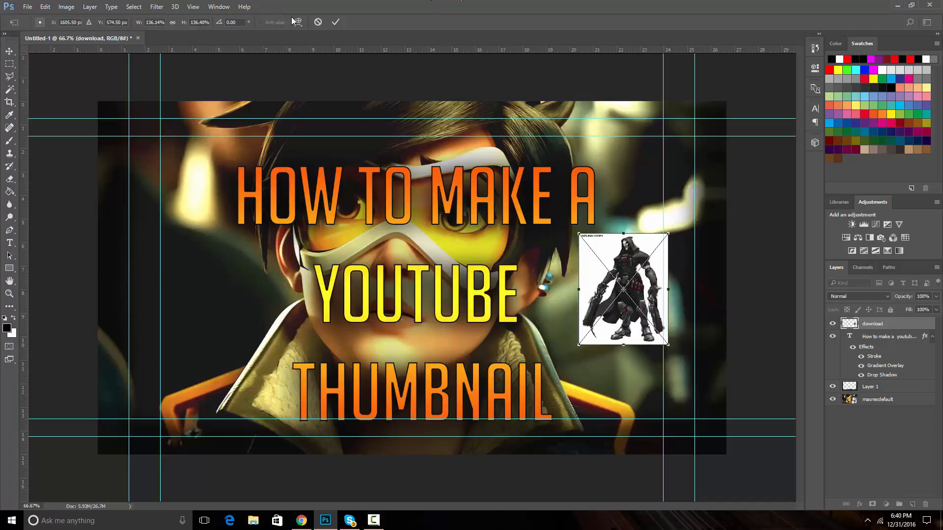
{"action": "left_click", "coordinate": [335, 23]}
{"action": "left_click", "coordinate": [612, 262]}
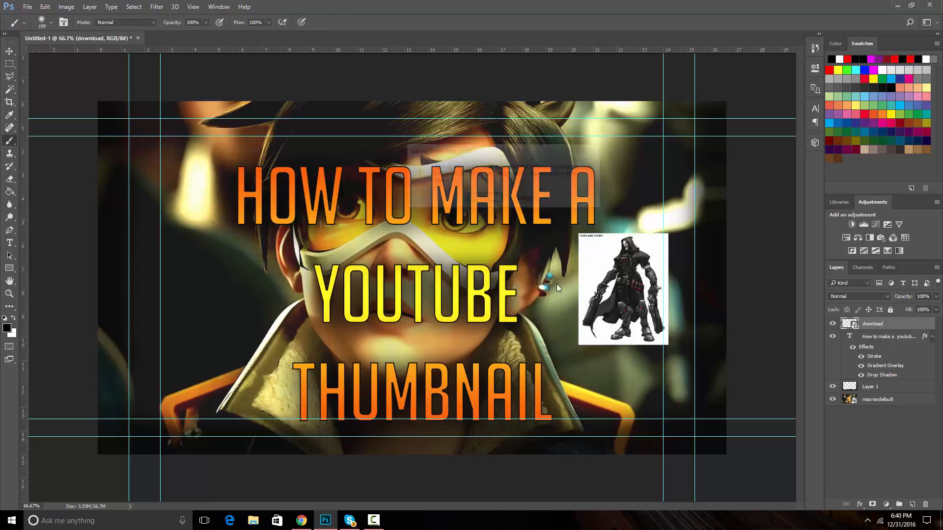
{"action": "left_click", "coordinate": [501, 200]}
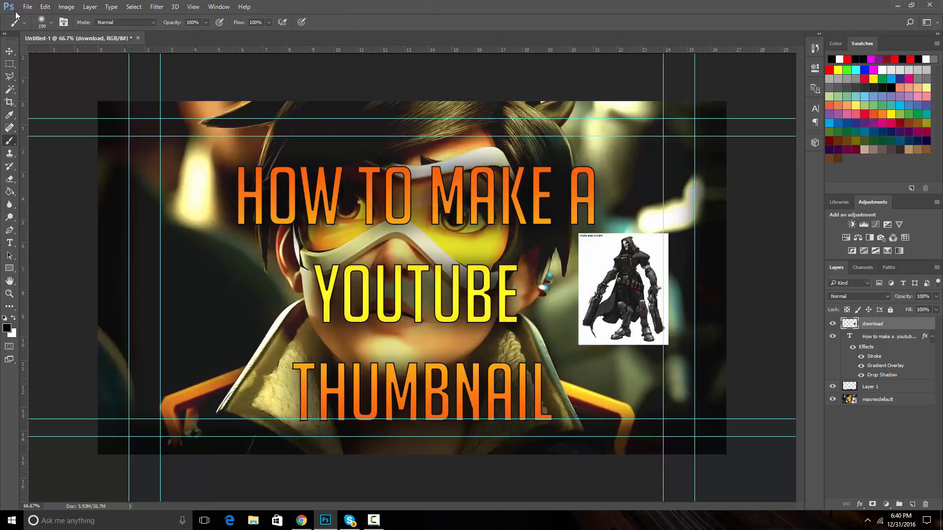
Move the Reaper image to the left side of the canvas beside the title
{"action": "left_click", "coordinate": [8, 49]}
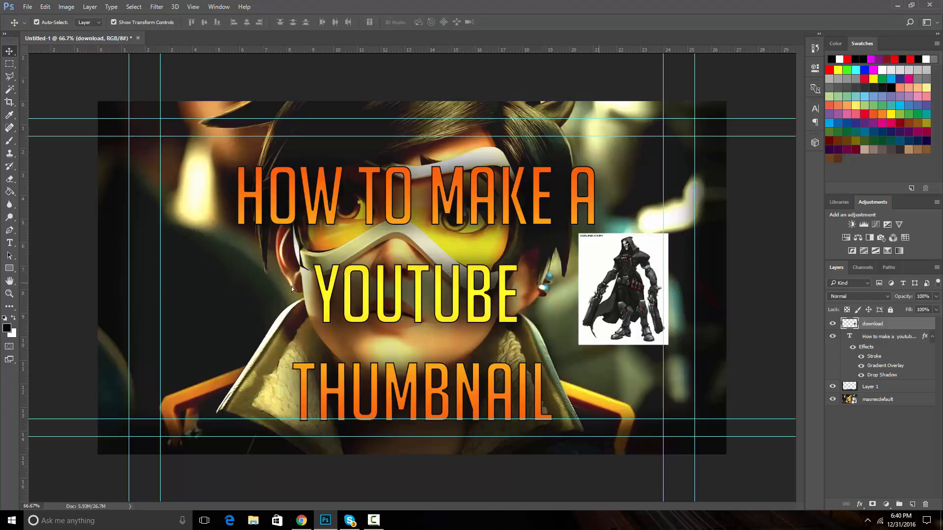
{"action": "left_click_drag", "start_coordinate": [609, 285], "coordinate": [201, 277]}
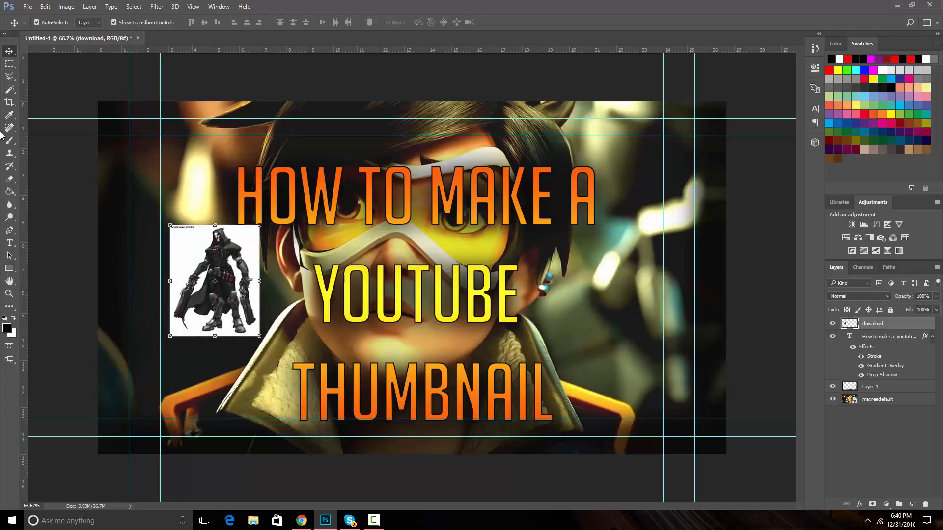
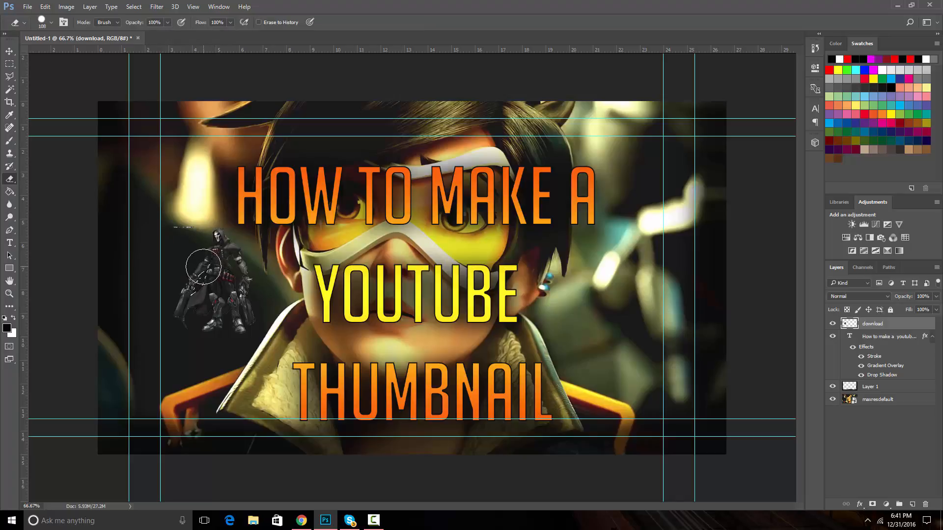
Deselect and erase the stray mark beside the Reaper render
{"action": "key", "text": "ctrl+d"}
{"action": "left_click_drag", "start_coordinate": [174, 221], "coordinate": [181, 221]}
Scale the Reaper to about 151%, rotate it -15° and position it at the canvas's left edge
{"action": "left_click", "coordinate": [9, 51]}
{"action": "mouse_move", "coordinate": [223, 268]}
{"action": "left_mouse_down"}
{"action": "mouse_move", "coordinate": [282, 265]}
{"action": "mouse_move", "coordinate": [217, 264]}
{"action": "left_mouse_up"}
{"action": "left_click", "coordinate": [255, 229], "text": "shift"}
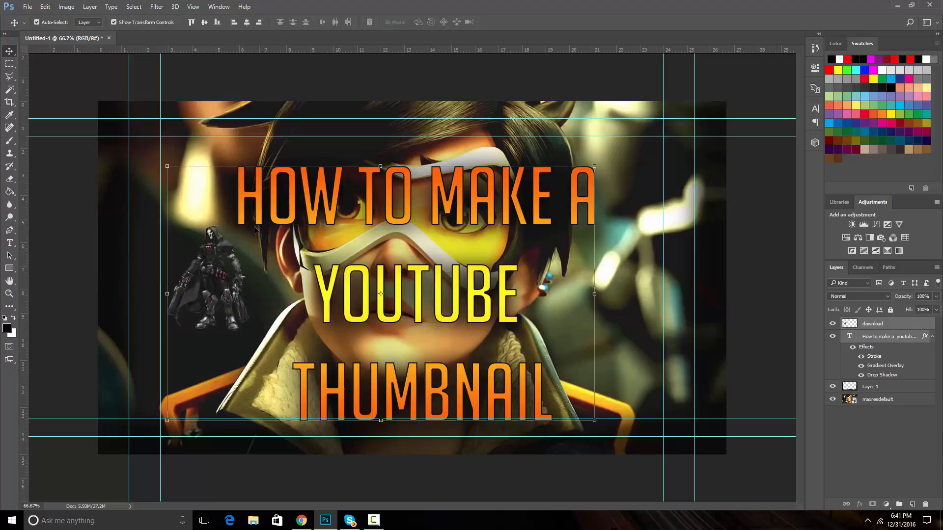
{"action": "left_click", "coordinate": [228, 249]}
{"action": "left_click", "coordinate": [211, 265]}
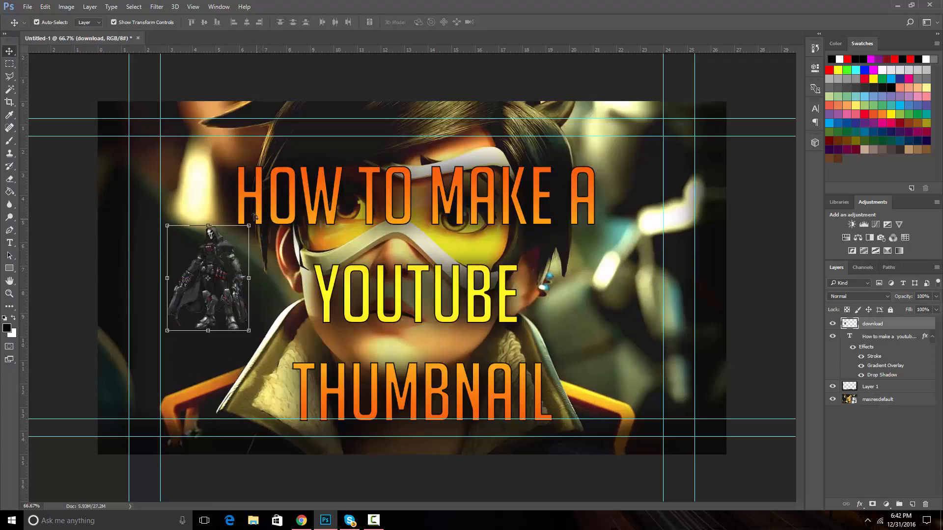
{"action": "left_click_drag", "start_coordinate": [252, 221], "coordinate": [236, 211]}
{"action": "left_click_drag", "start_coordinate": [201, 265], "coordinate": [178, 248]}
{"action": "left_click_drag", "start_coordinate": [210, 198], "coordinate": [222, 170]}
{"action": "left_click_drag", "start_coordinate": [188, 231], "coordinate": [173, 232]}
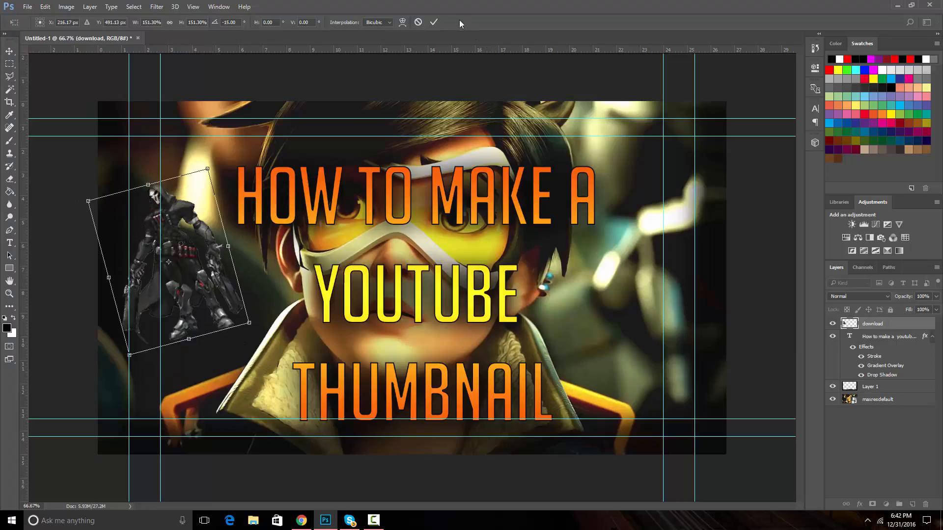
{"action": "left_click", "coordinate": [434, 22]}
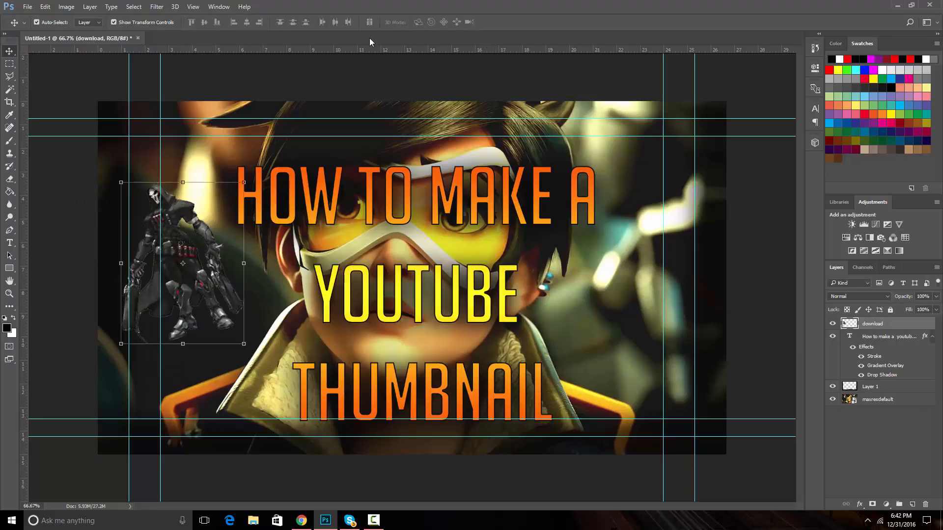
Open the Reaper layer's blending options and enable Drop Shadow, Stroke and Outer Glow
{"action": "left_click", "coordinate": [368, 64]}
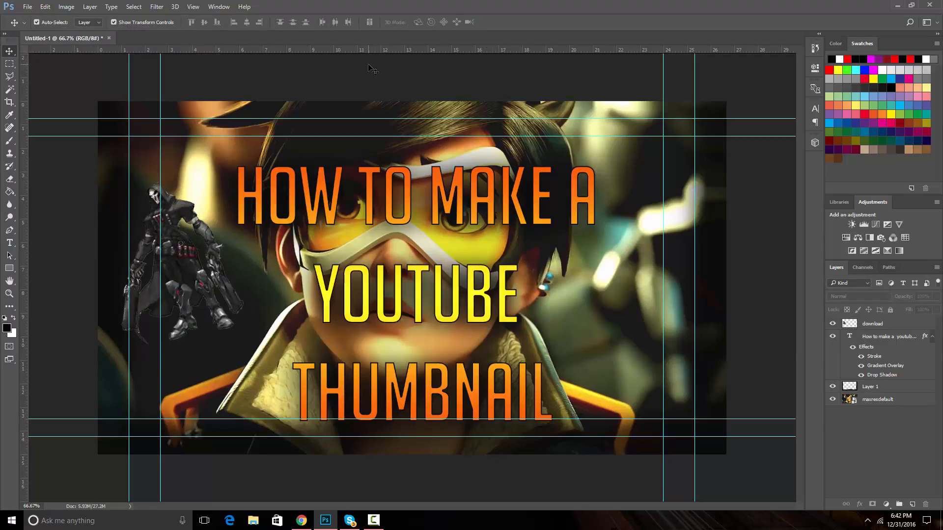
{"action": "left_click", "coordinate": [172, 223]}
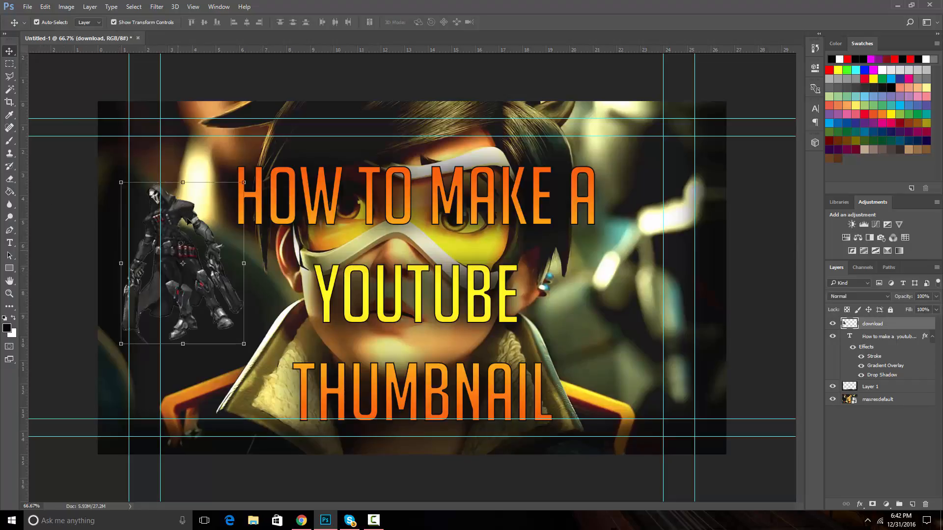
{"action": "right_click", "coordinate": [874, 327]}
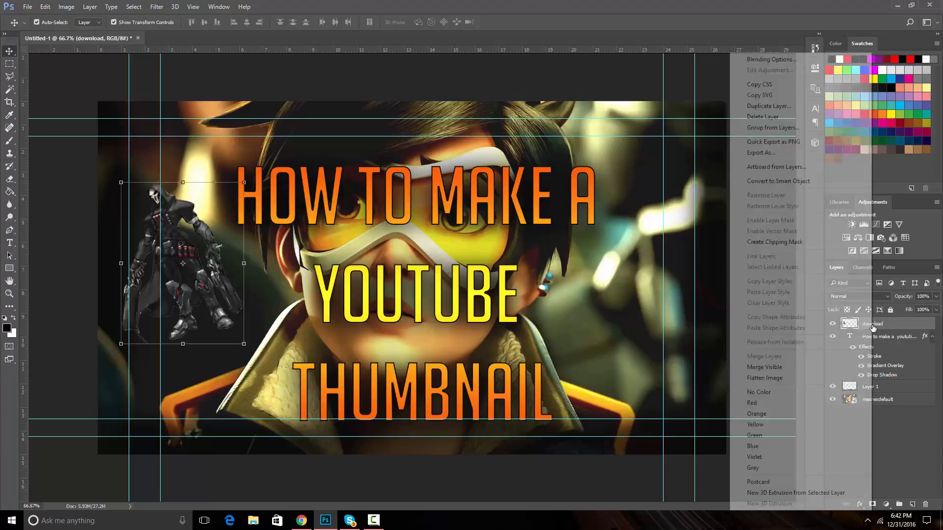
{"action": "left_click", "coordinate": [771, 59]}
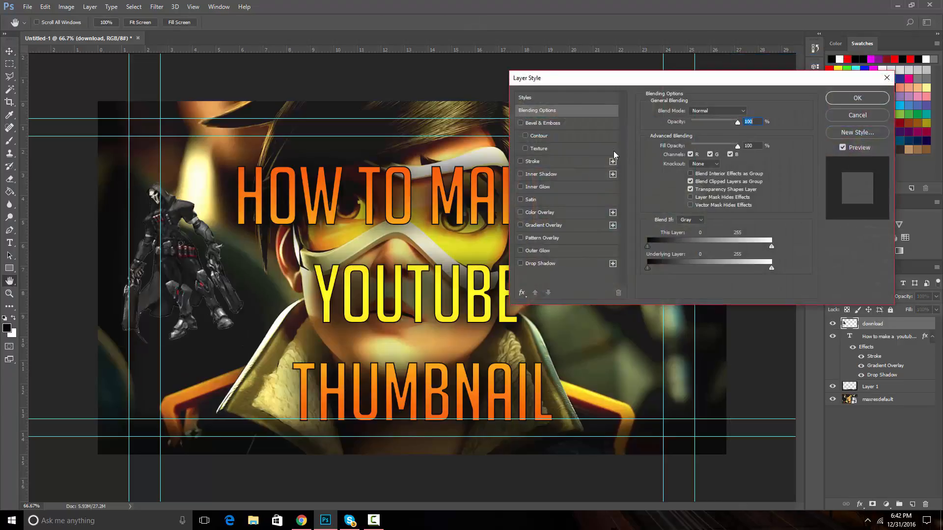
{"action": "left_click", "coordinate": [537, 265]}
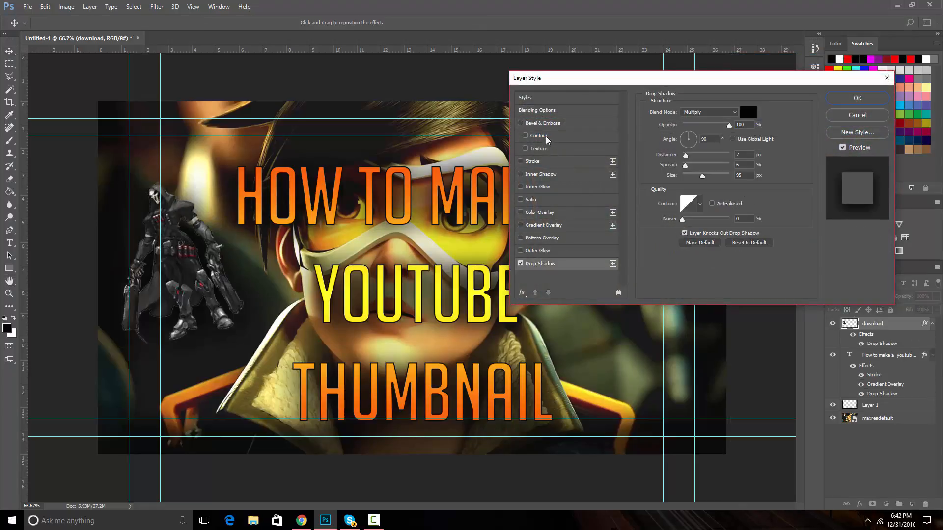
{"action": "left_click", "coordinate": [536, 163]}
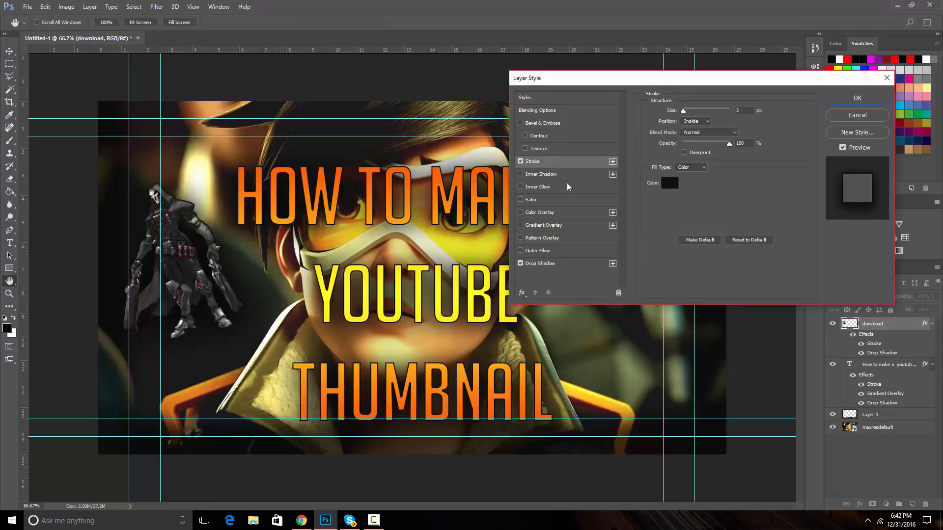
{"action": "left_click", "coordinate": [538, 251]}
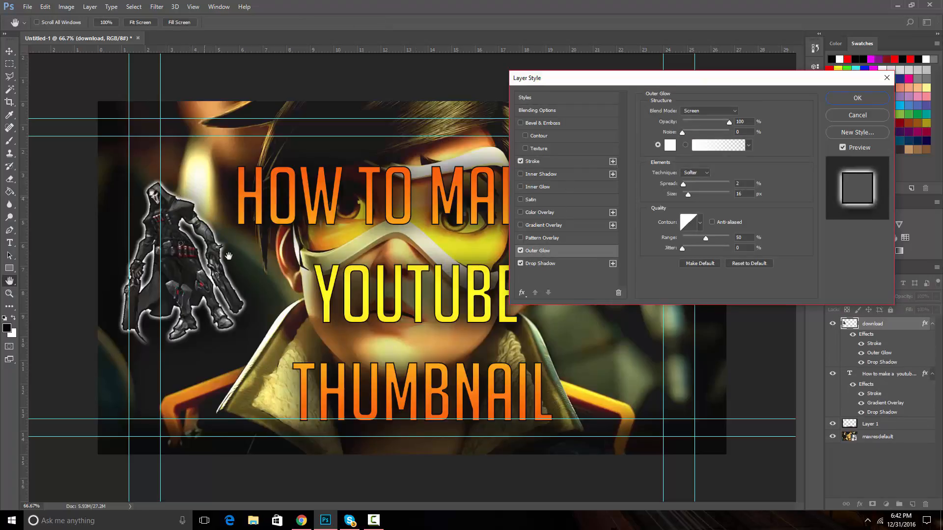
{"action": "left_click", "coordinate": [541, 264]}
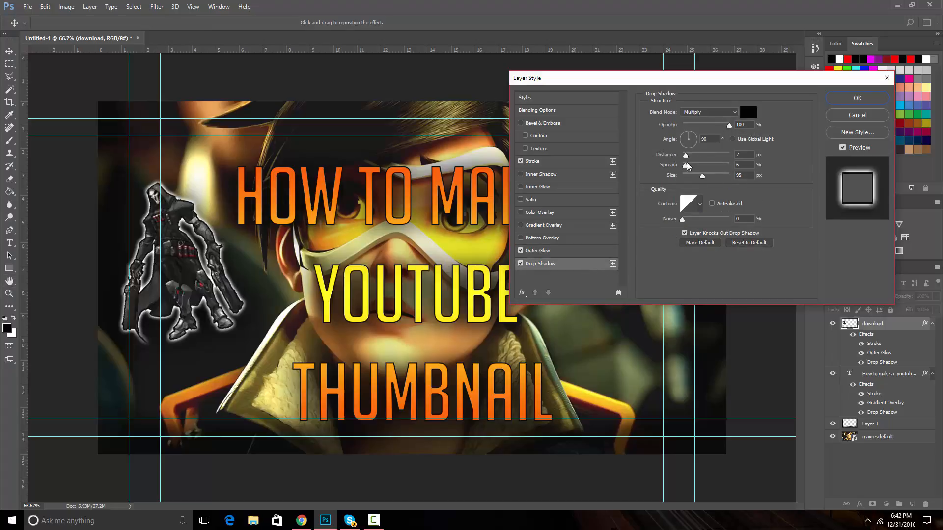
Set the drop shadow size to about 129 px and the outer glow to 0 spread and about 67 px size, then apply
{"action": "left_click_drag", "start_coordinate": [705, 181], "coordinate": [712, 180]}
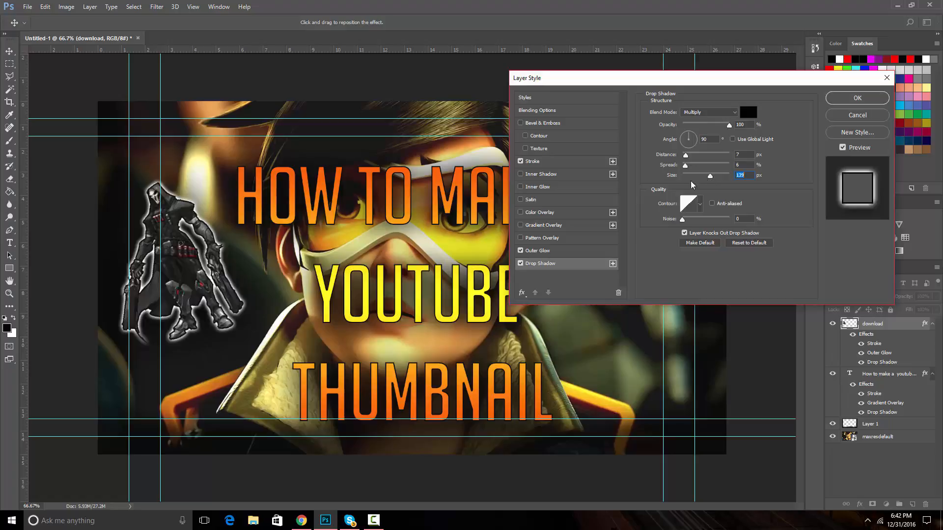
{"action": "left_click", "coordinate": [545, 251]}
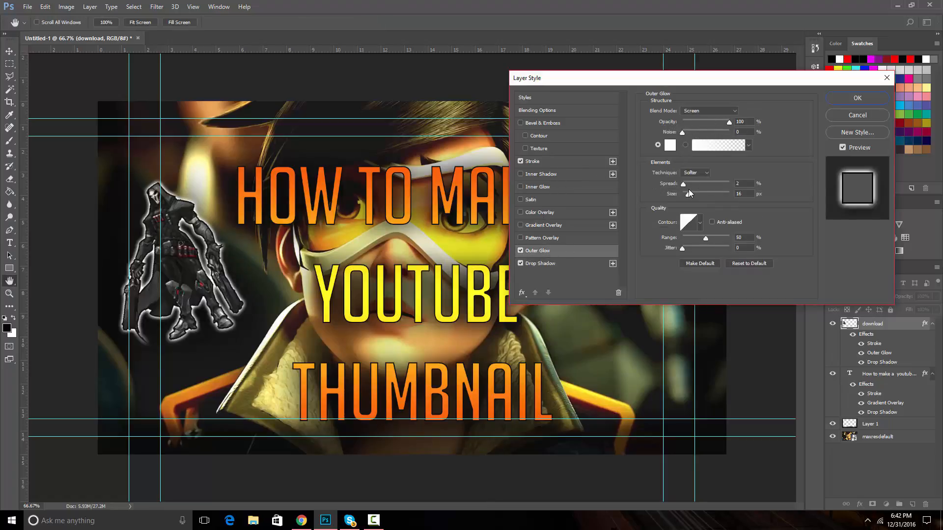
{"action": "left_click_drag", "start_coordinate": [683, 184], "coordinate": [696, 195]}
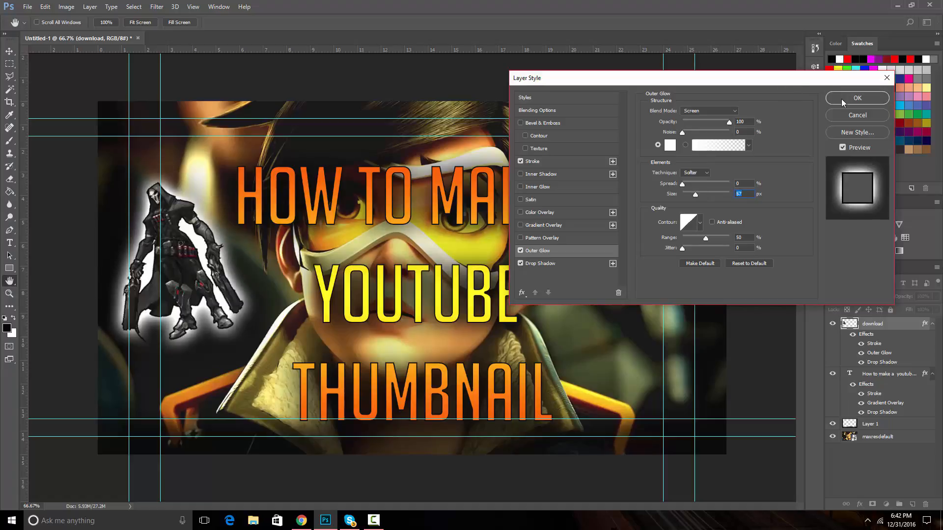
{"action": "left_click", "coordinate": [857, 98]}
{"action": "left_click", "coordinate": [427, 73]}
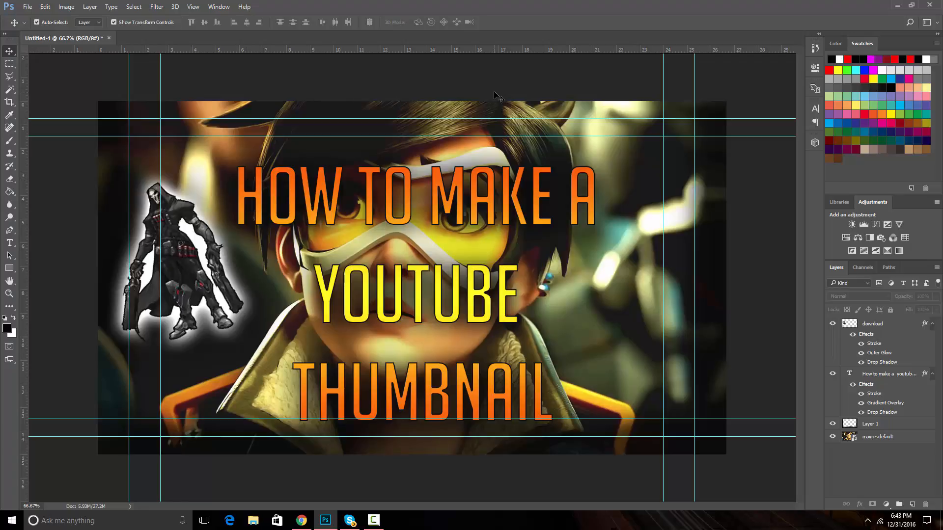
{"action": "scroll", "coordinate": [495, 95], "scroll_direction": "down", "scroll_amount": 8}
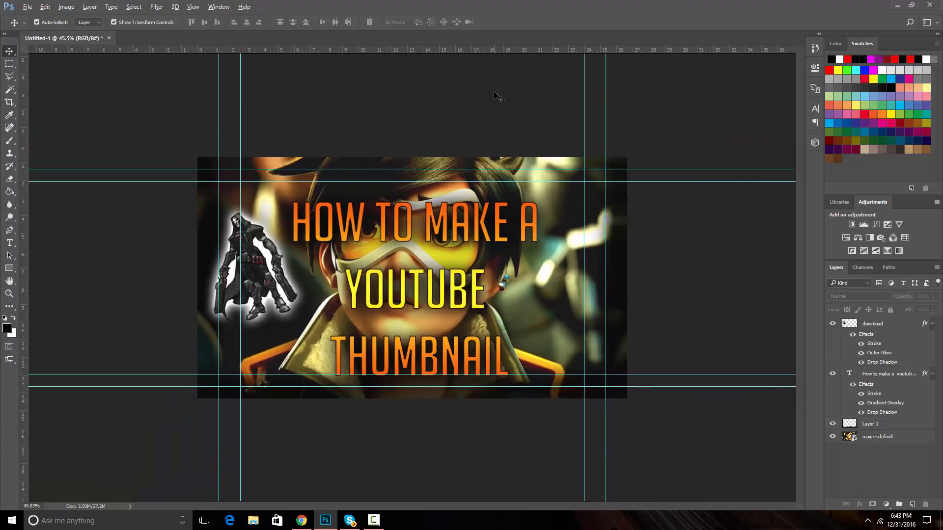
{"action": "scroll", "coordinate": [497, 99], "scroll_direction": "down", "scroll_amount": 2}
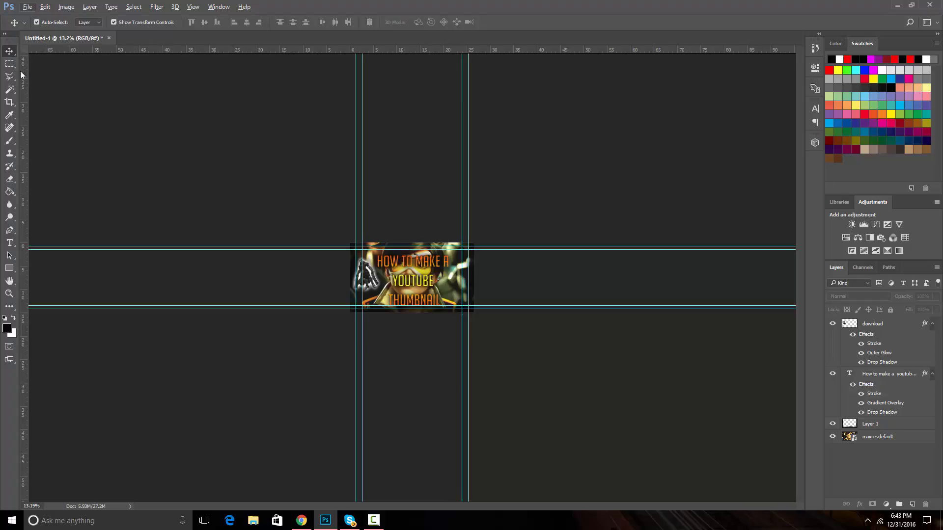
{"action": "left_click_drag", "start_coordinate": [294, 51], "coordinate": [337, 47]}
{"action": "key", "text": "ctrl+r"}
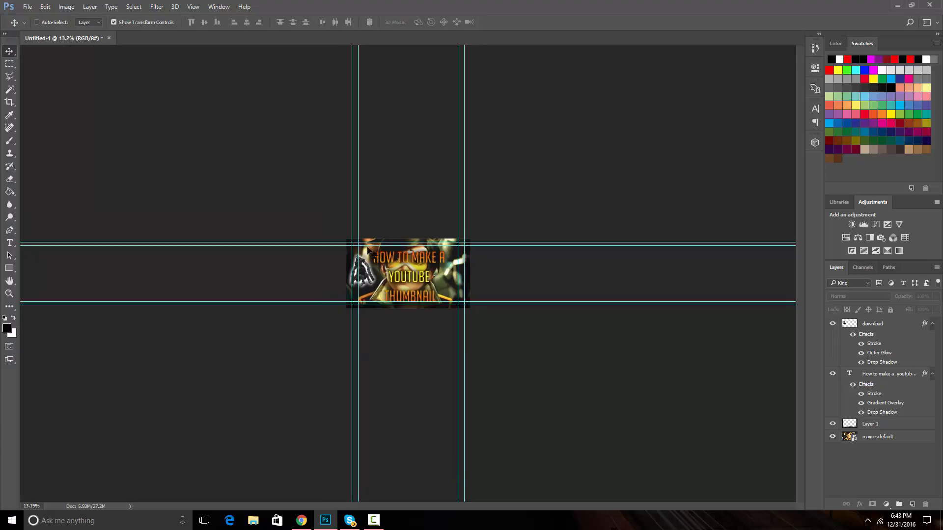
{"action": "key", "text": "ctrl+r"}
{"action": "key", "text": "ctrl+r"}
{"action": "scroll", "coordinate": [408, 286], "scroll_direction": "up", "scroll_amount": 1}
{"action": "key", "text": "ctrl+r"}
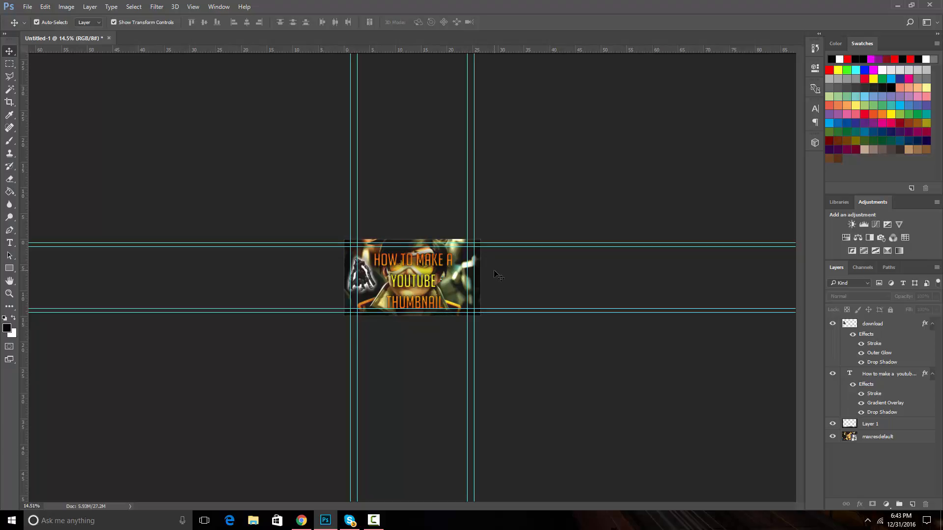
{"action": "scroll", "coordinate": [495, 273], "scroll_direction": "up", "scroll_amount": 5}
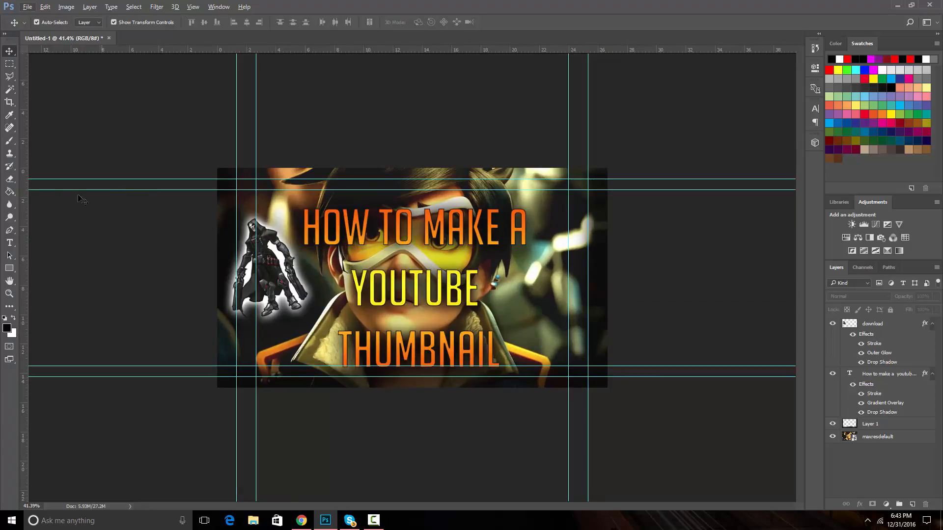
Draw a black rectangle about 814 × 240 px covering the YOUTUBE line of the title
{"action": "left_click", "coordinate": [9, 268]}
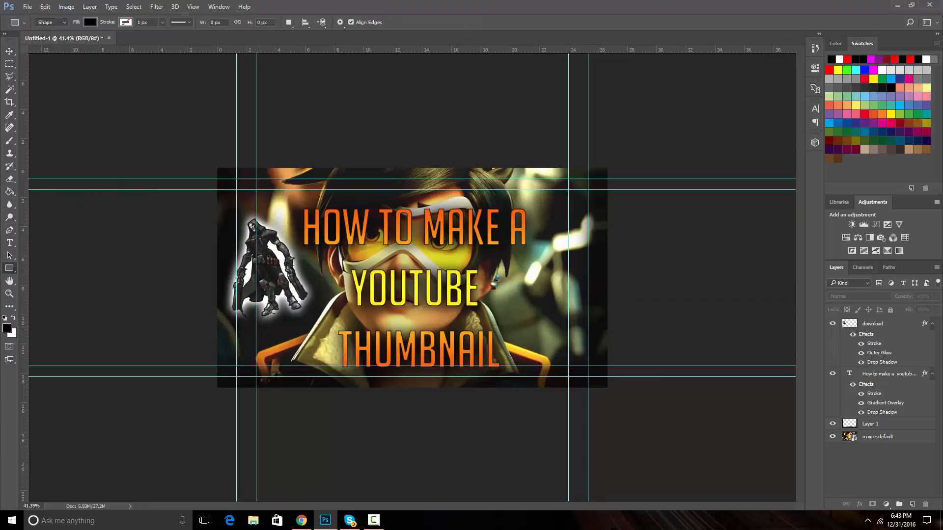
{"action": "left_click_drag", "start_coordinate": [329, 262], "coordinate": [495, 311]}
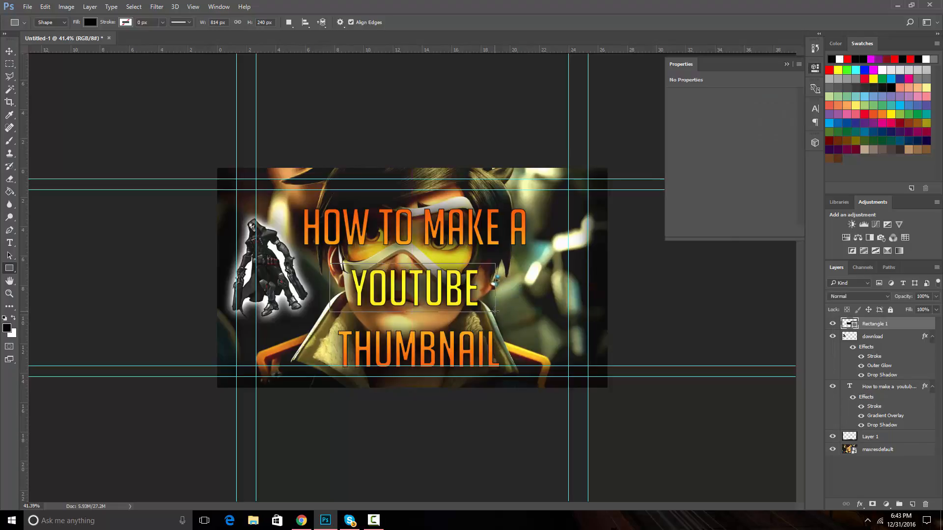
{"action": "left_click", "coordinate": [786, 63]}
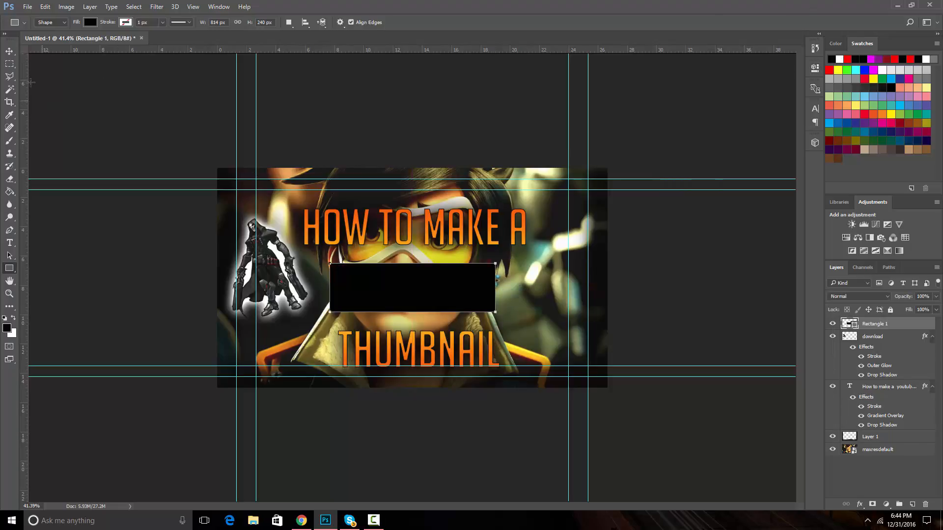
{"action": "left_click", "coordinate": [10, 51]}
{"action": "left_click_drag", "start_coordinate": [403, 228], "coordinate": [401, 218]}
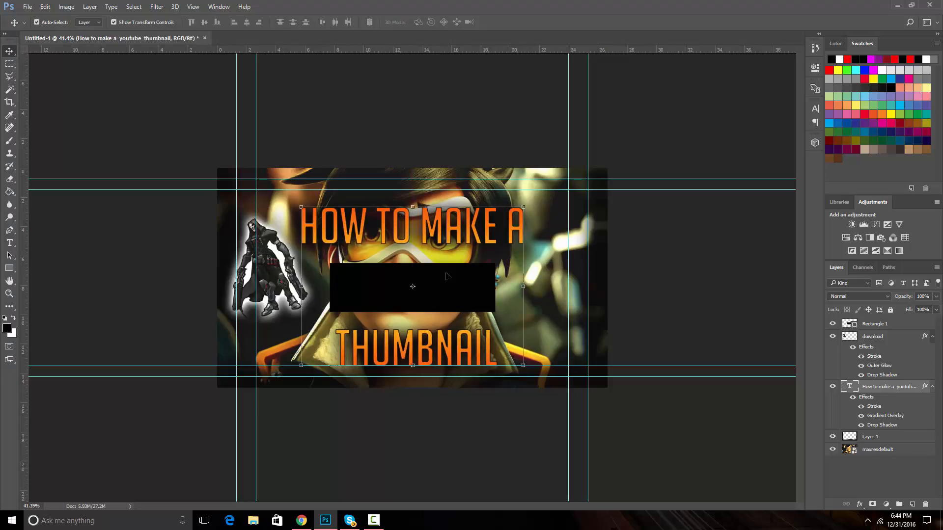
{"action": "left_click_drag", "start_coordinate": [446, 274], "coordinate": [446, 272]}
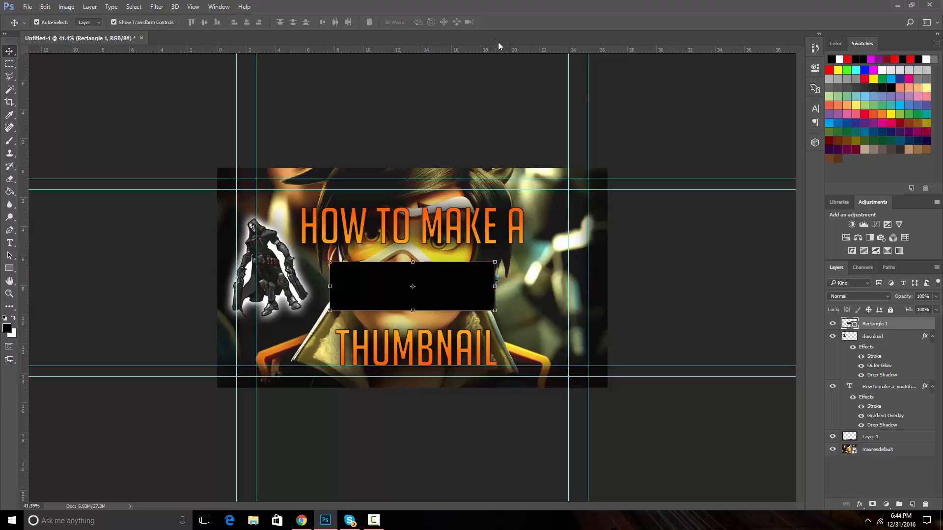
{"action": "left_click", "coordinate": [715, 358]}
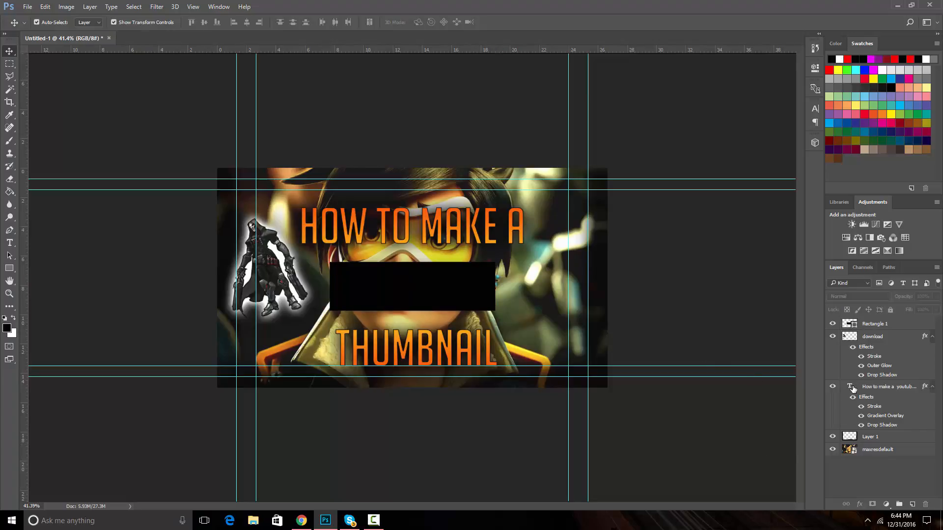
Load the title text as a selection and erase it out of the black rectangle so YOUTUBE shows through
{"action": "key", "text": "ctrl"}
{"action": "left_click", "coordinate": [850, 389], "text": "ctrl"}
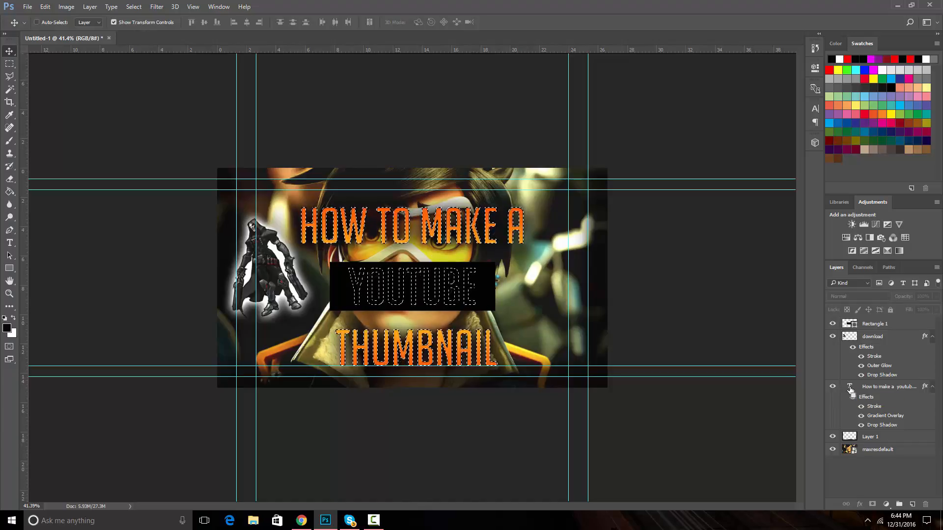
{"action": "left_click", "coordinate": [10, 180]}
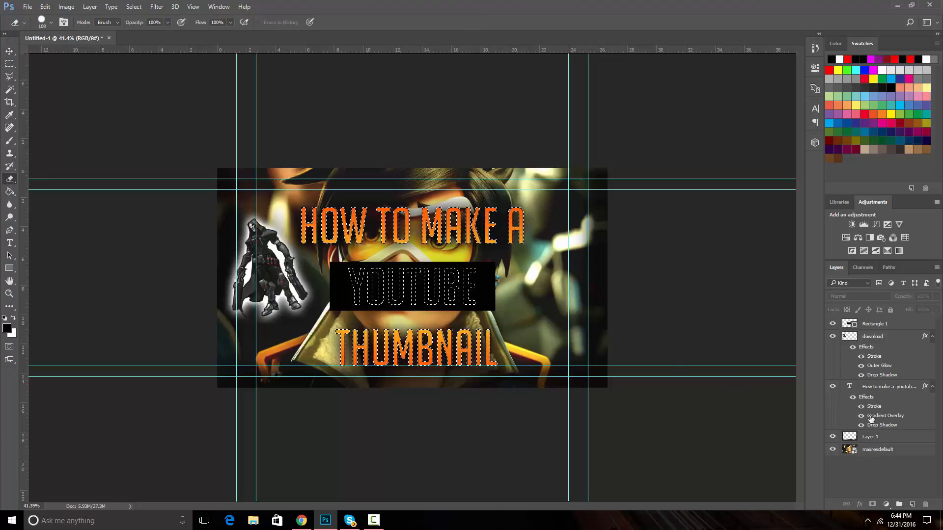
{"action": "left_click", "coordinate": [865, 321]}
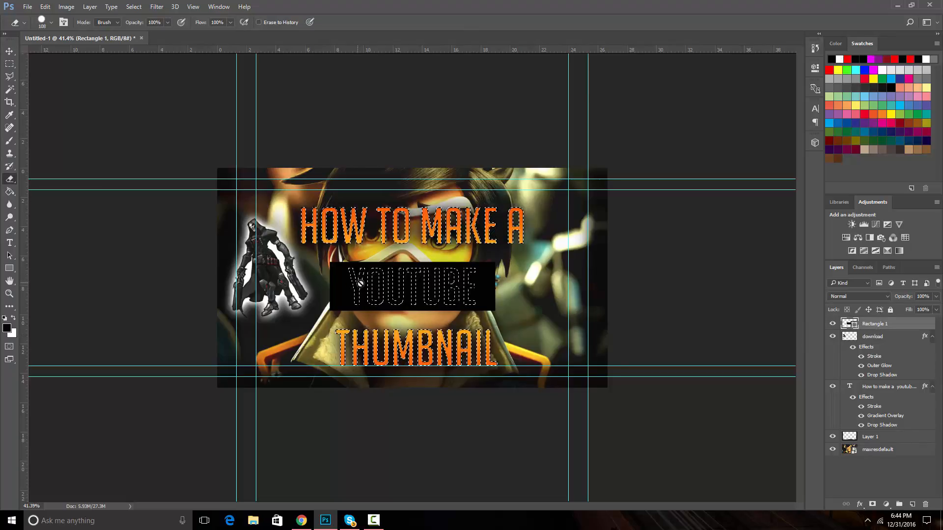
{"action": "left_click", "coordinate": [360, 284]}
{"action": "key", "text": "Return"}
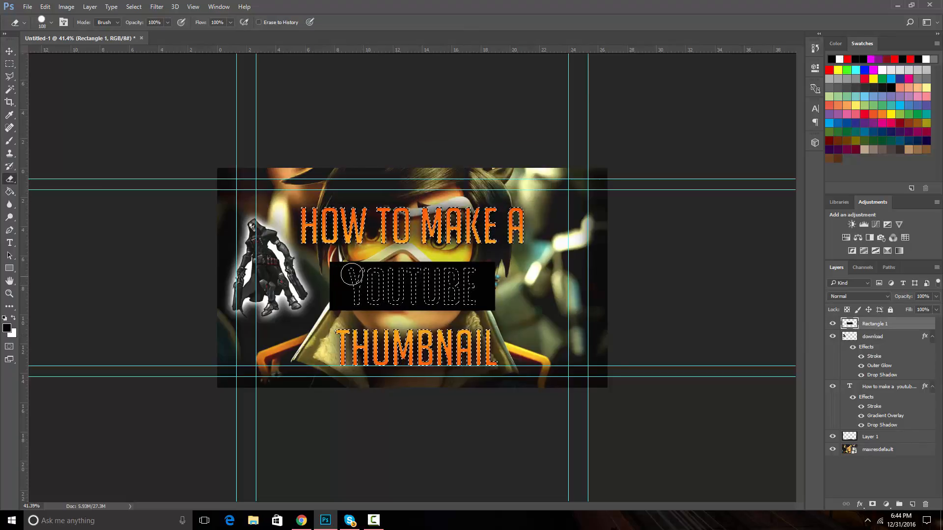
{"action": "mouse_move", "coordinate": [393, 274]}
{"action": "left_mouse_down"}
{"action": "mouse_move", "coordinate": [363, 275]}
{"action": "mouse_move", "coordinate": [444, 276]}
{"action": "mouse_move", "coordinate": [361, 272]}
{"action": "left_mouse_up"}
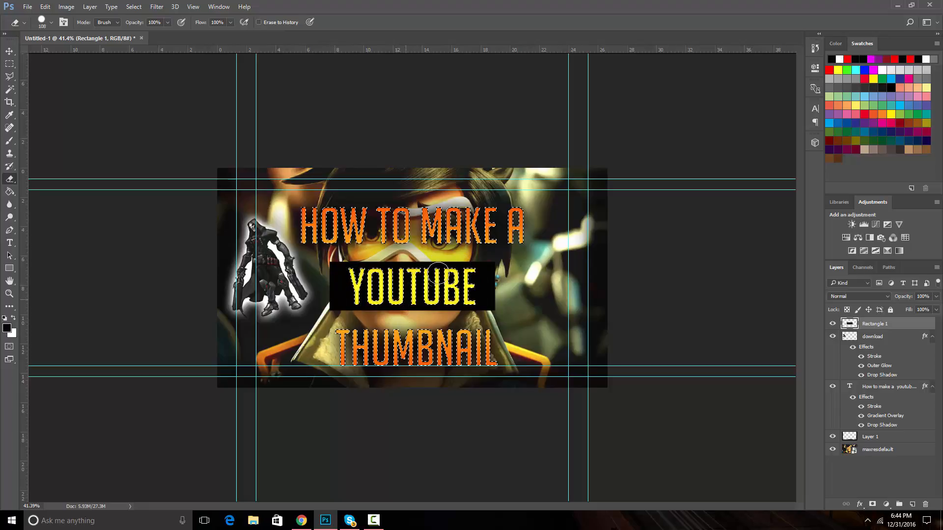
Rasterize the title layer and erase the YOUTUBE letters inside the selection
{"action": "left_click", "coordinate": [890, 387]}
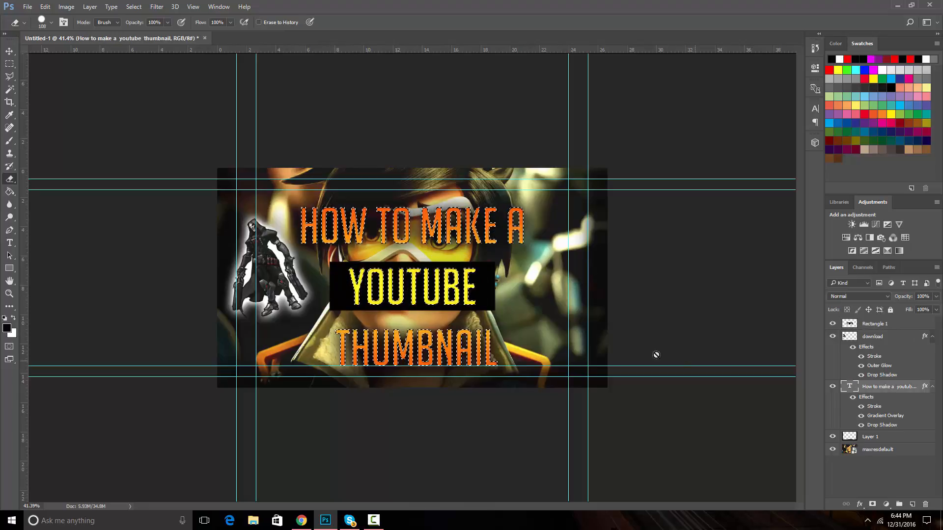
{"action": "left_click", "coordinate": [404, 250]}
{"action": "key", "text": "Return"}
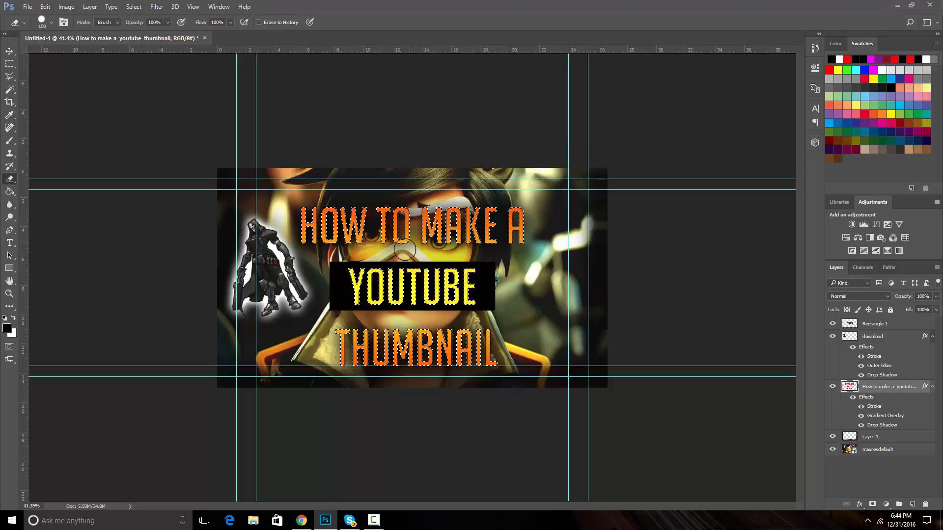
{"action": "mouse_move", "coordinate": [344, 276]}
{"action": "left_mouse_down"}
{"action": "mouse_move", "coordinate": [423, 284]}
{"action": "mouse_move", "coordinate": [361, 291]}
{"action": "mouse_move", "coordinate": [365, 303]}
{"action": "mouse_move", "coordinate": [402, 307]}
{"action": "mouse_move", "coordinate": [405, 281]}
{"action": "mouse_move", "coordinate": [461, 278]}
{"action": "left_mouse_up"}
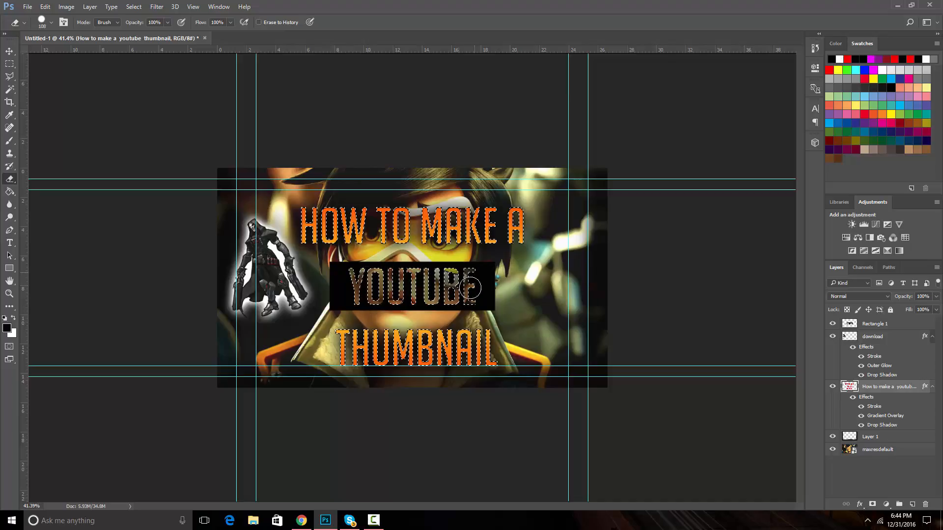
Give the black rectangle banner a gradient overlay and a drop shadow through its layer style
{"action": "key", "text": "v"}
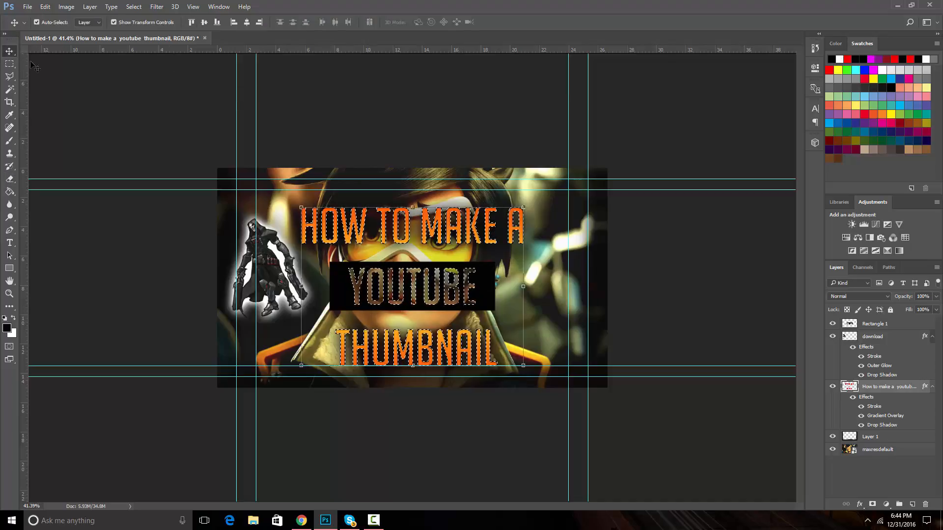
{"action": "left_click", "coordinate": [477, 90]}
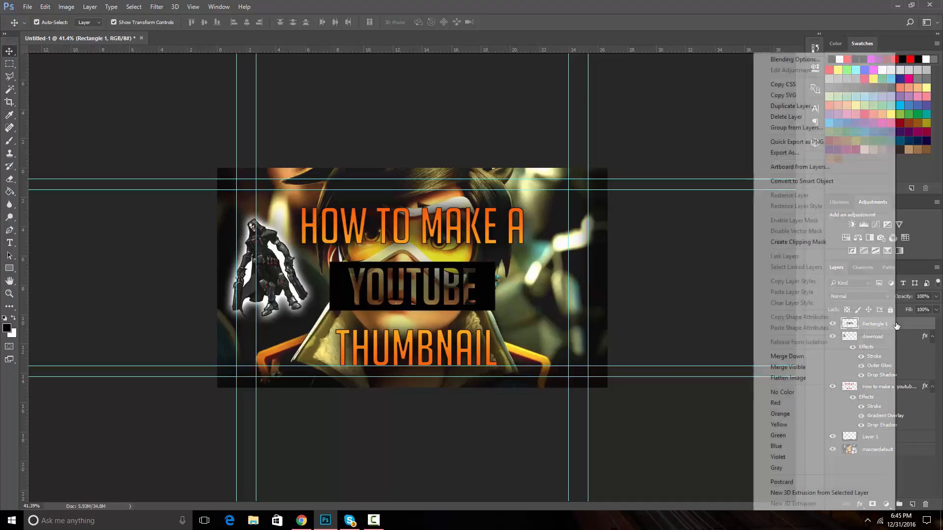
{"action": "right_click", "coordinate": [895, 324]}
{"action": "left_click", "coordinate": [831, 60]}
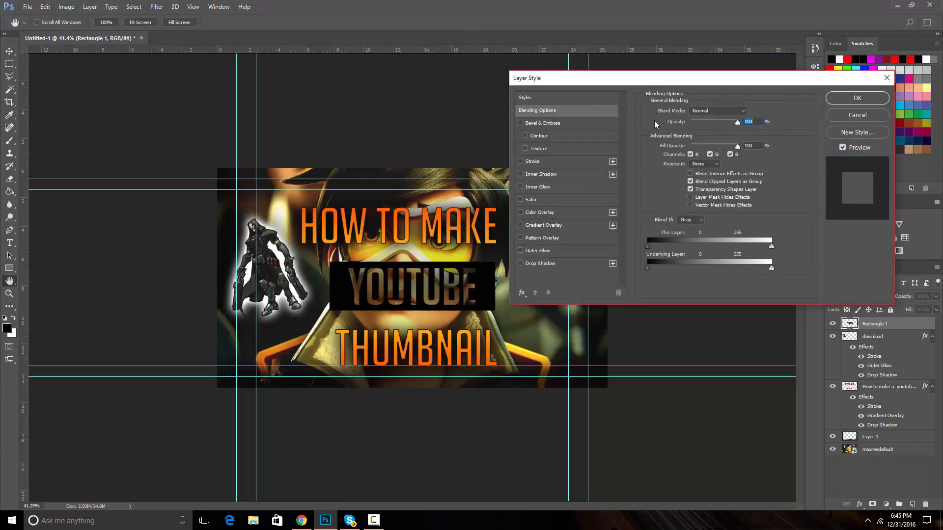
{"action": "left_click_drag", "start_coordinate": [658, 82], "coordinate": [681, 43]}
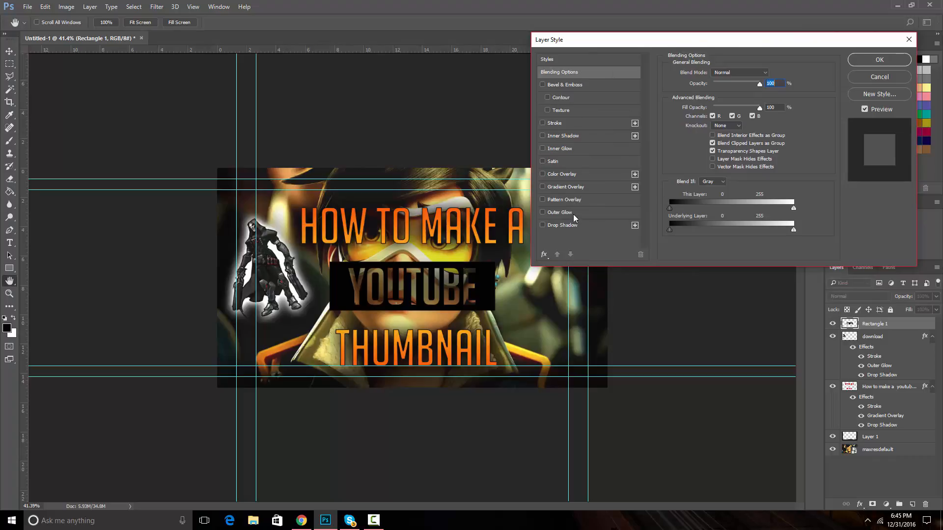
{"action": "left_click", "coordinate": [558, 227]}
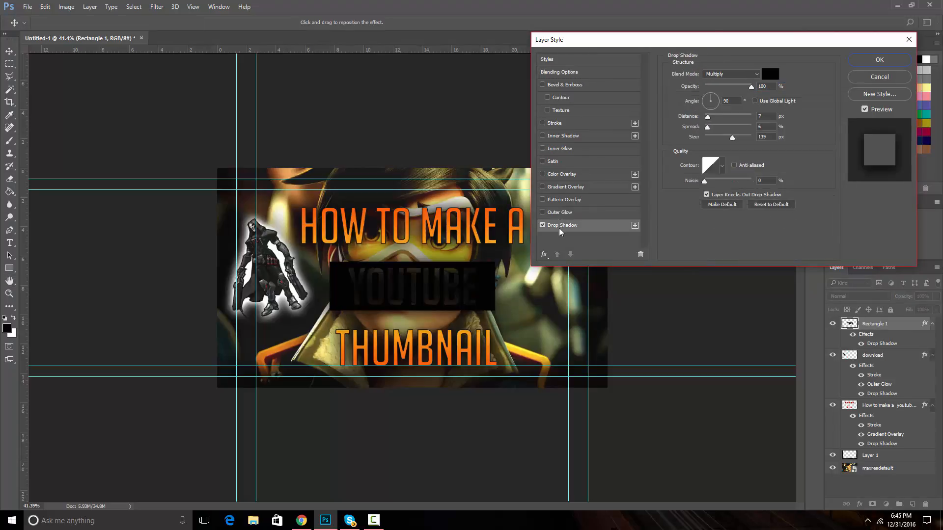
{"action": "left_click", "coordinate": [560, 213]}
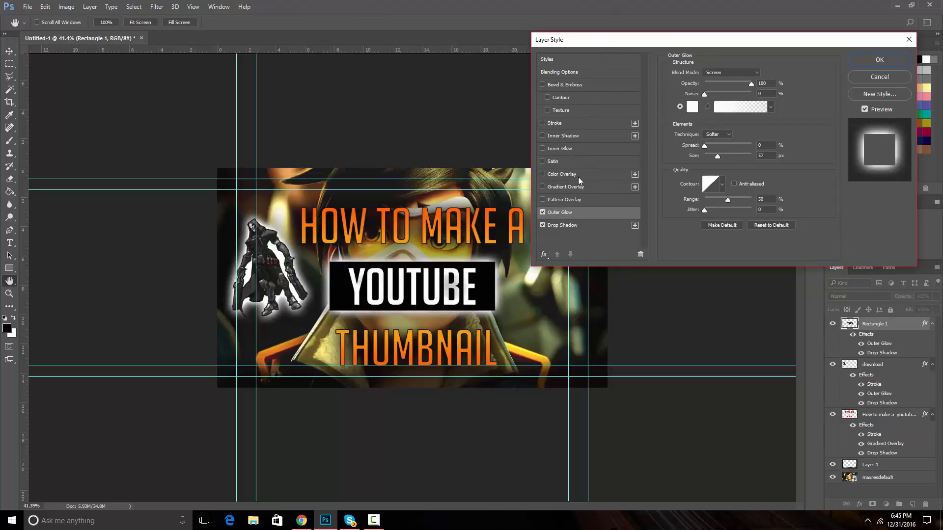
{"action": "left_click", "coordinate": [568, 187]}
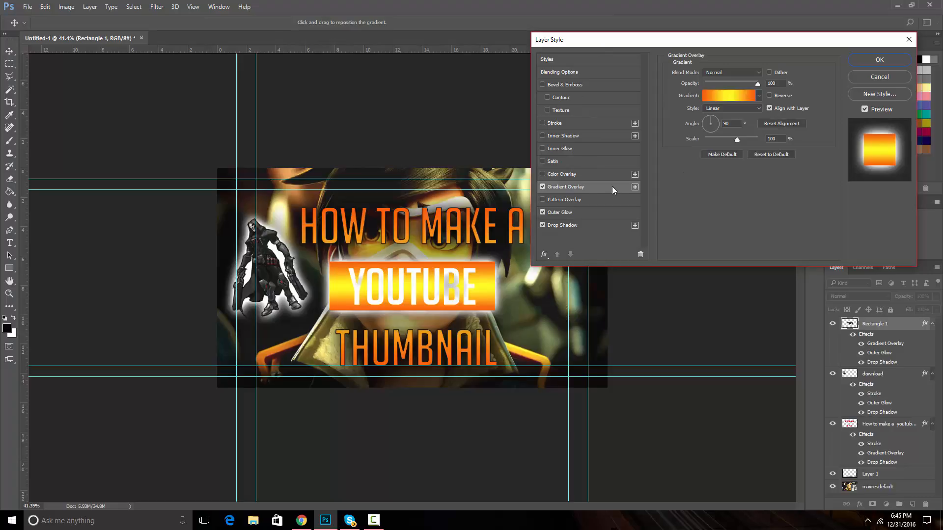
{"action": "left_click", "coordinate": [543, 212]}
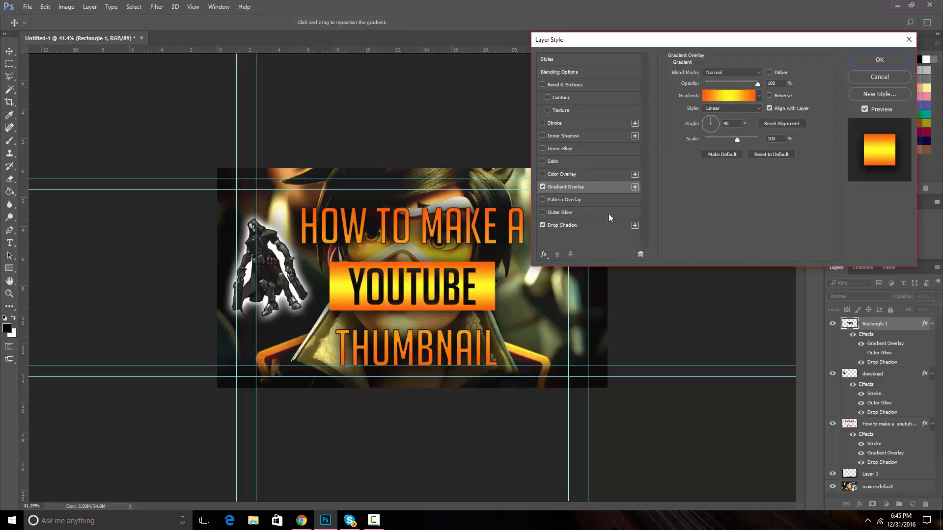
{"action": "left_click", "coordinate": [567, 225]}
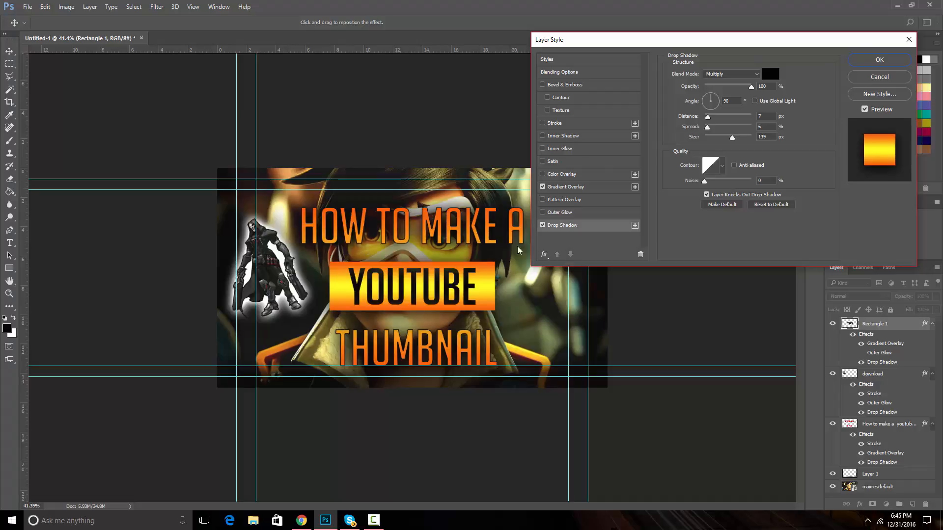
{"action": "left_click", "coordinate": [879, 60]}
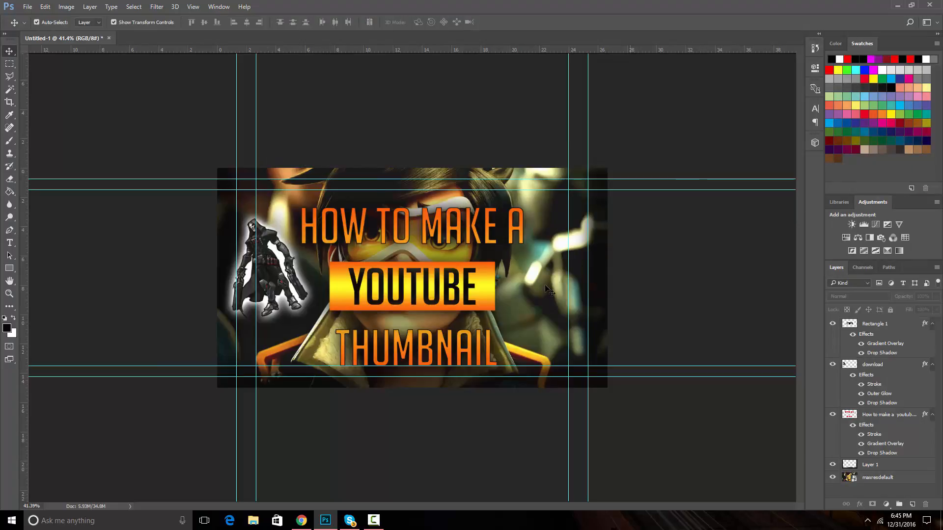
Save the thumbnail as a PNG file named h in Pictures
{"action": "left_click", "coordinate": [29, 7]}
{"action": "left_click", "coordinate": [63, 111]}
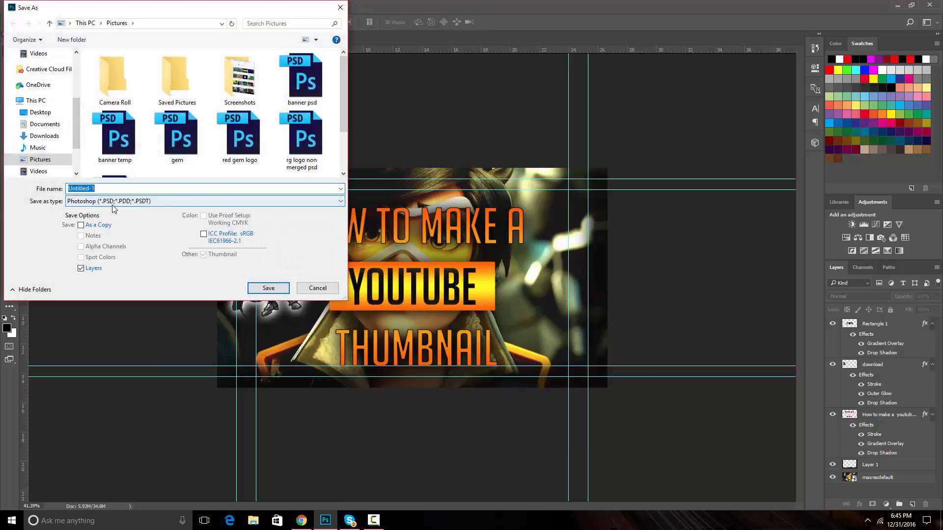
{"action": "left_click", "coordinate": [111, 201]}
{"action": "left_click", "coordinate": [117, 336]}
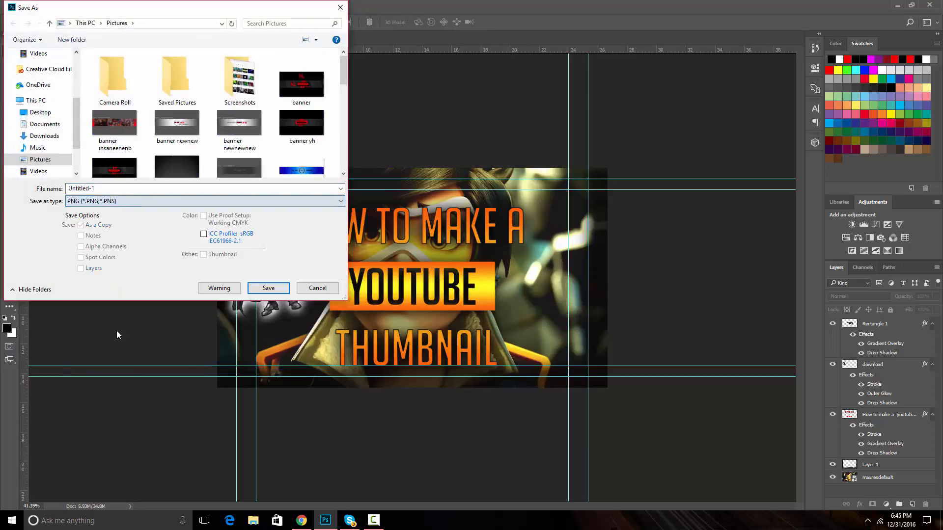
{"action": "key", "text": "ctrl+a"}
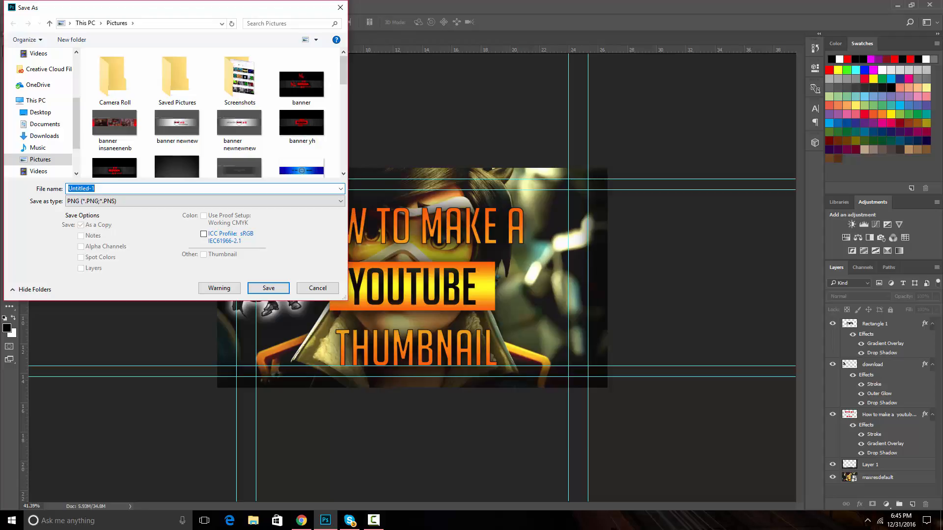
{"action": "type", "text": "how to make a thumbnail"}
{"action": "left_click", "coordinate": [273, 288]}
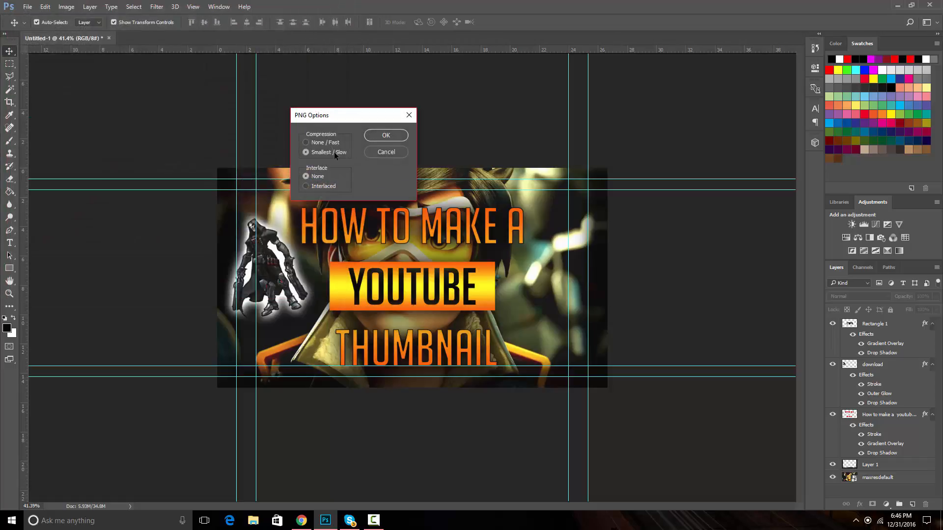
{"action": "left_click", "coordinate": [373, 139]}
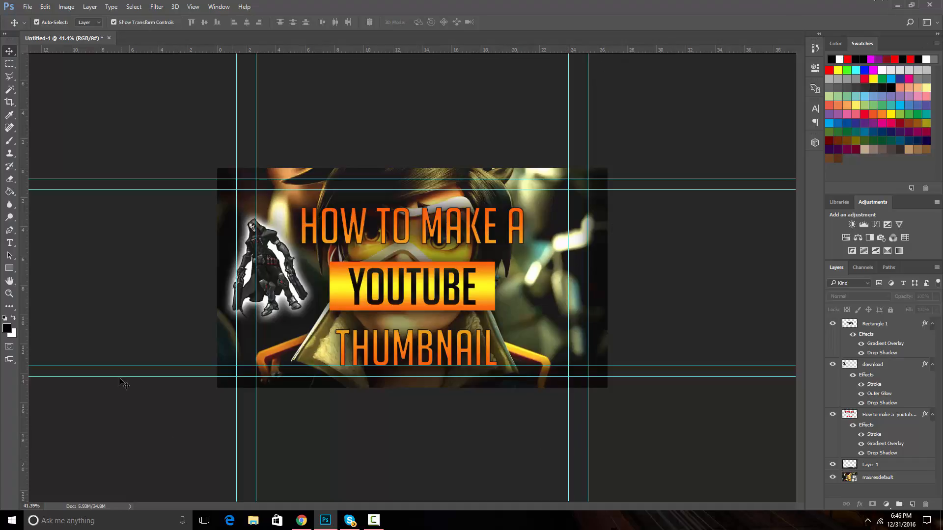
{"action": "left_click", "coordinate": [28, 7]}
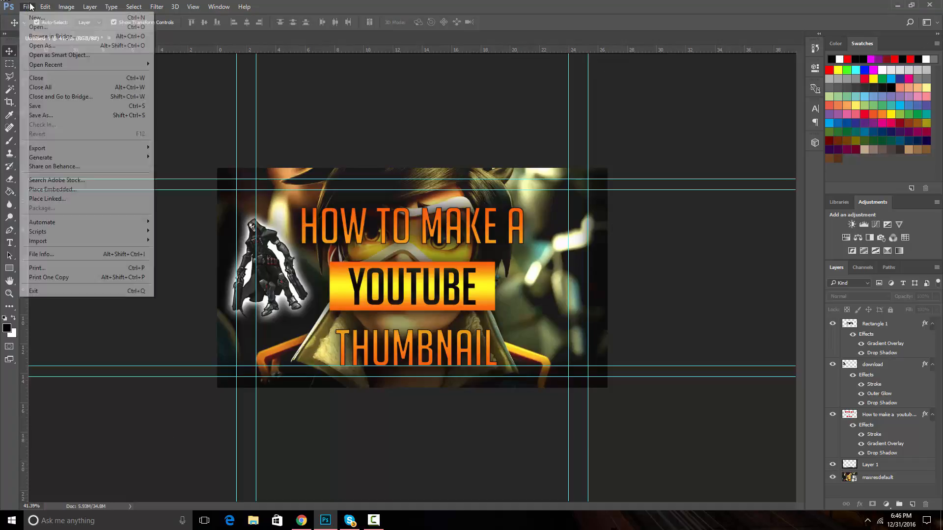
{"action": "left_click", "coordinate": [548, 123]}
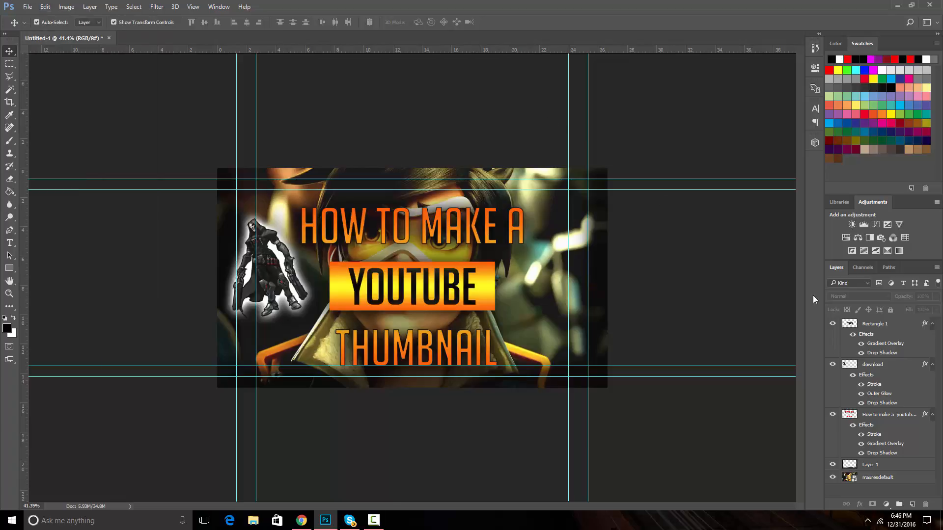
{"action": "left_click", "coordinate": [27, 6]}
{"action": "left_click", "coordinate": [66, 115]}
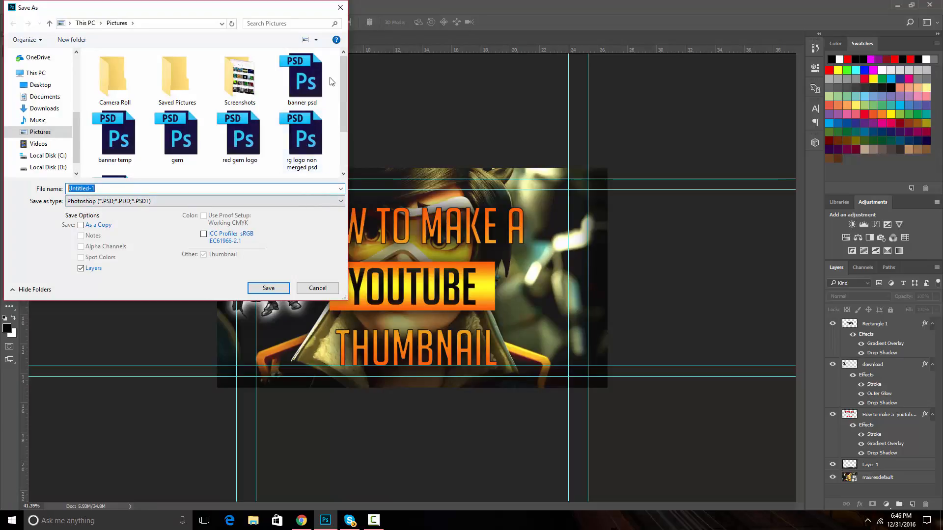
{"action": "left_click", "coordinate": [340, 8]}
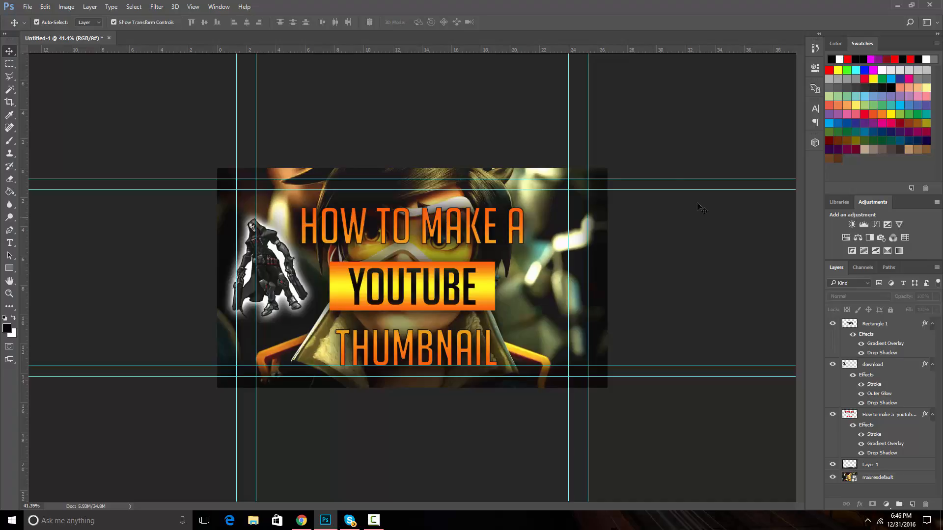
{"action": "mouse_move", "coordinate": [369, 527]}
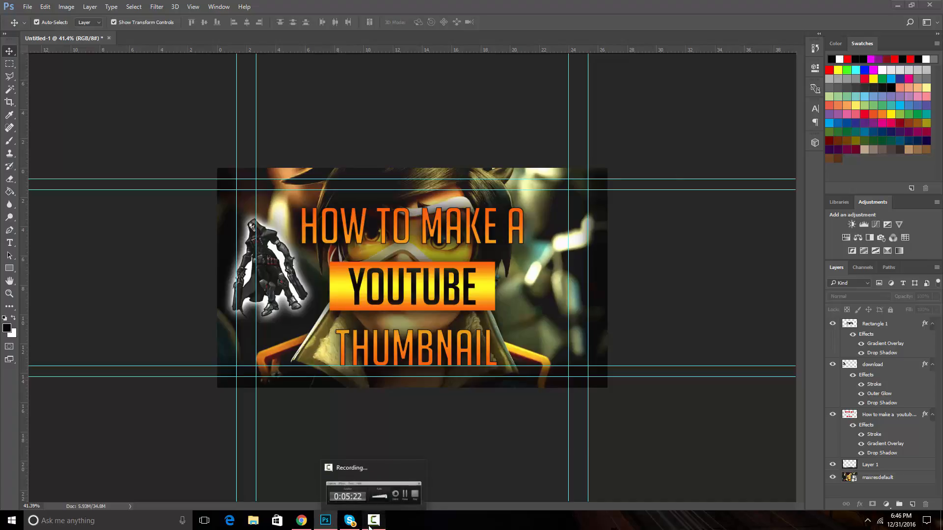